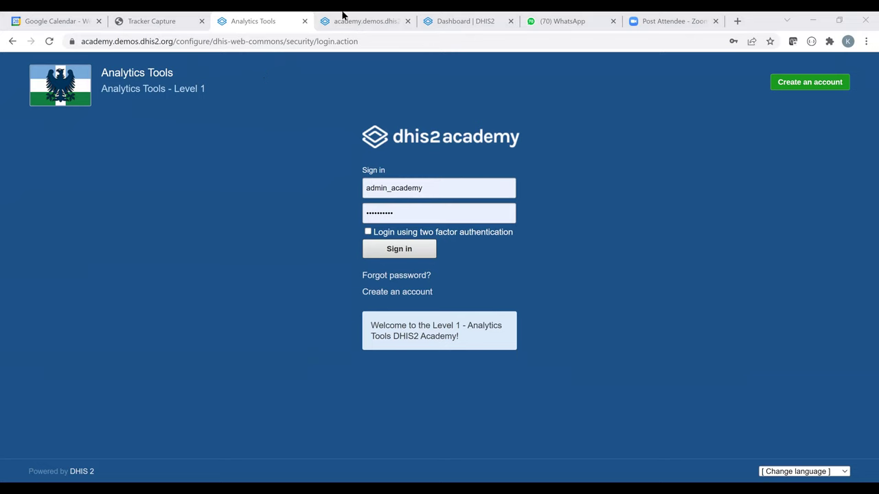
pyautogui.click(331, 31)
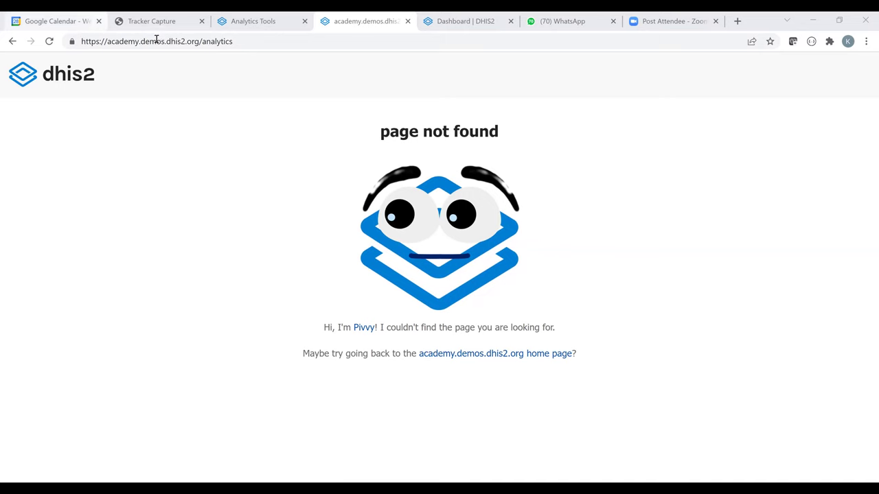
pyautogui.click(236, 41)
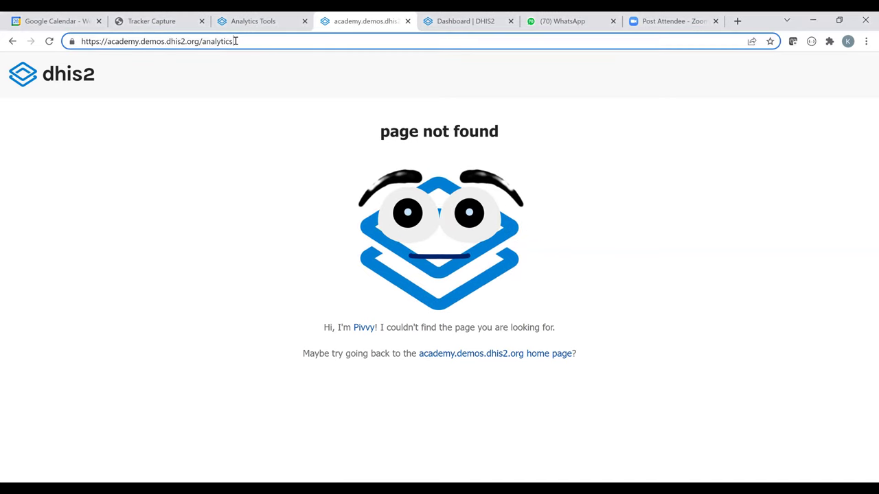
pyautogui.press('BackSpace')
pyautogui.press('BackSpace')
pyautogui.press('BackSpace')
pyautogui.press('BackSpace')
pyautogui.press('BackSpace')
pyautogui.press('BackSpace')
pyautogui.press('BackSpace')
pyautogui.press('BackSpace')
pyautogui.press('BackSpace')
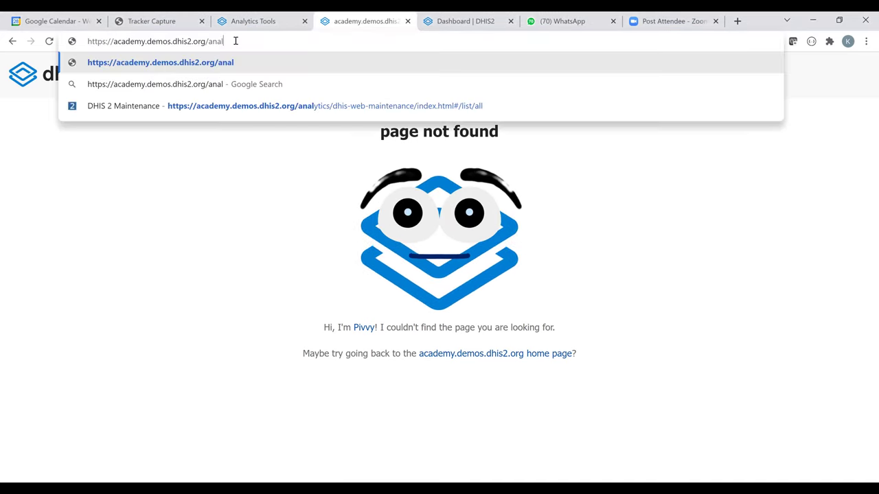
pyautogui.write('review')
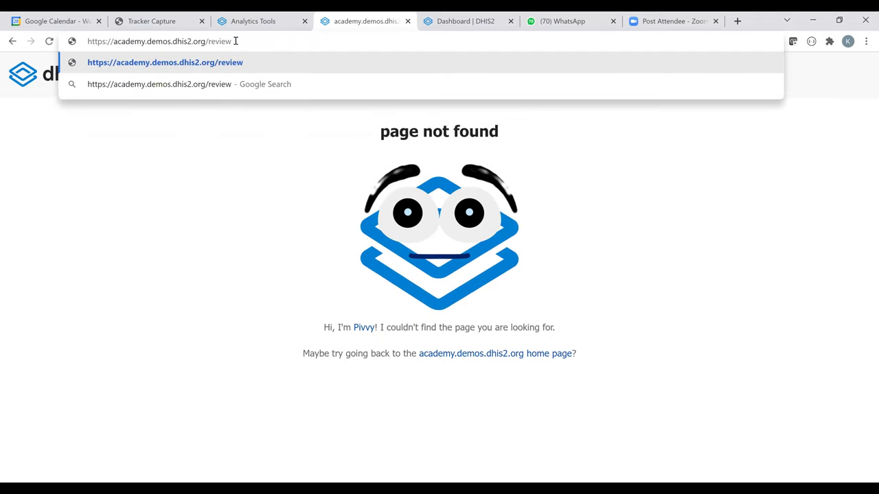
pyautogui.press('Return')
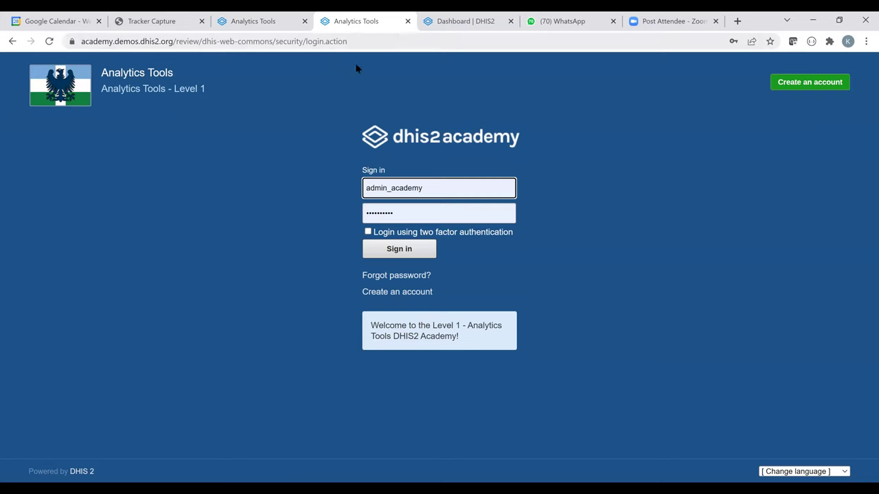
# Log out of the instruct instance's dashboard and sign back in with the prefilled credentials.
pyautogui.click(237, 21)
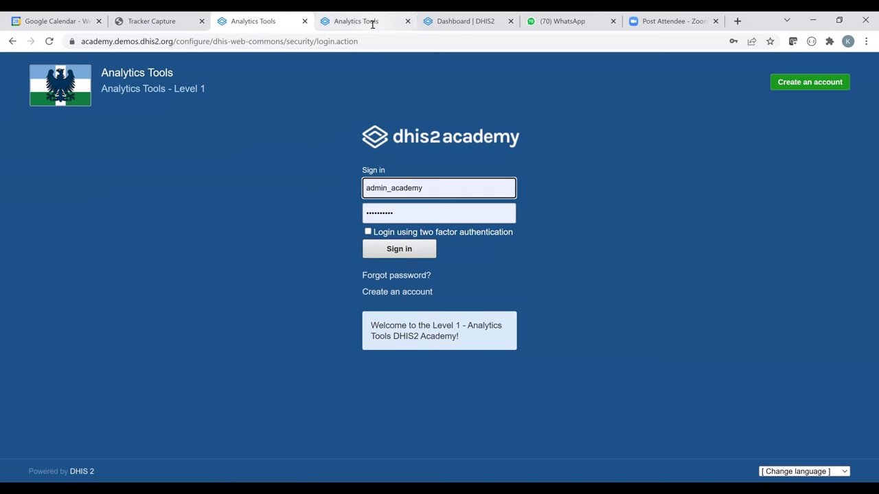
pyautogui.click(467, 21)
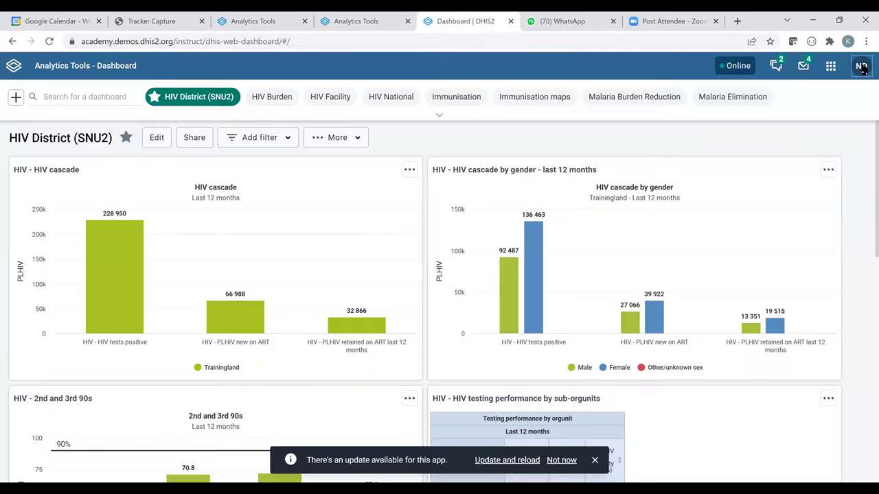
pyautogui.click(859, 68)
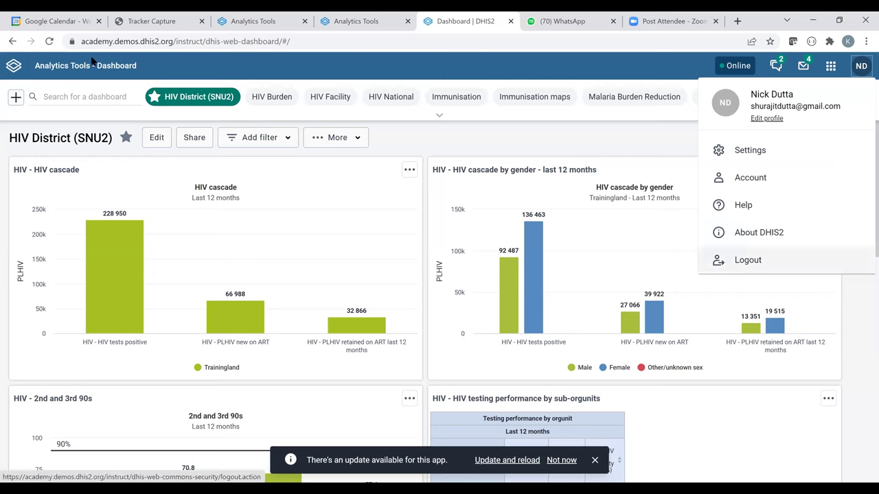
pyautogui.click(756, 254)
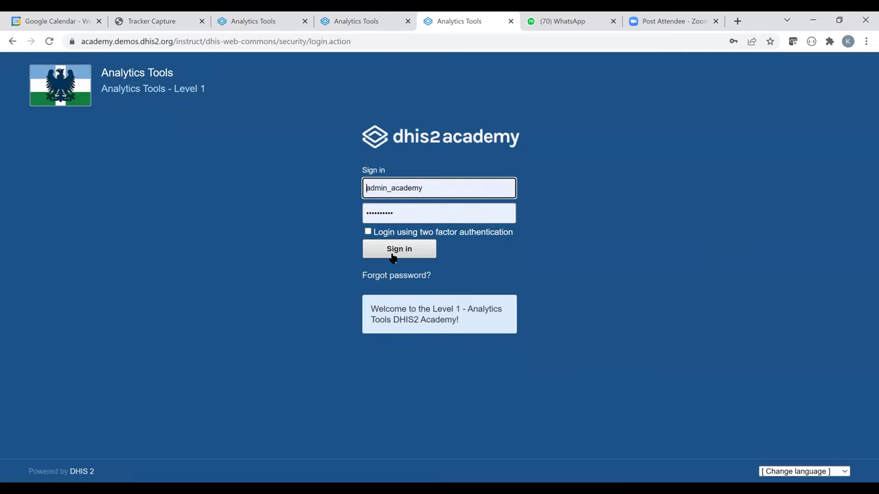
pyautogui.click(393, 255)
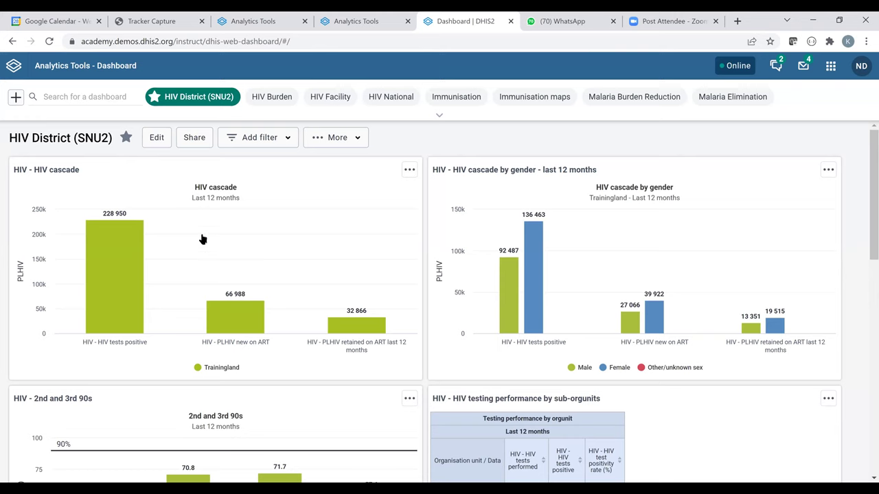
# Star the HIV Burden dashboard, and switch to the starred HIV District (SNU2) dashboard and back.
pyautogui.moveTo(131, 279)
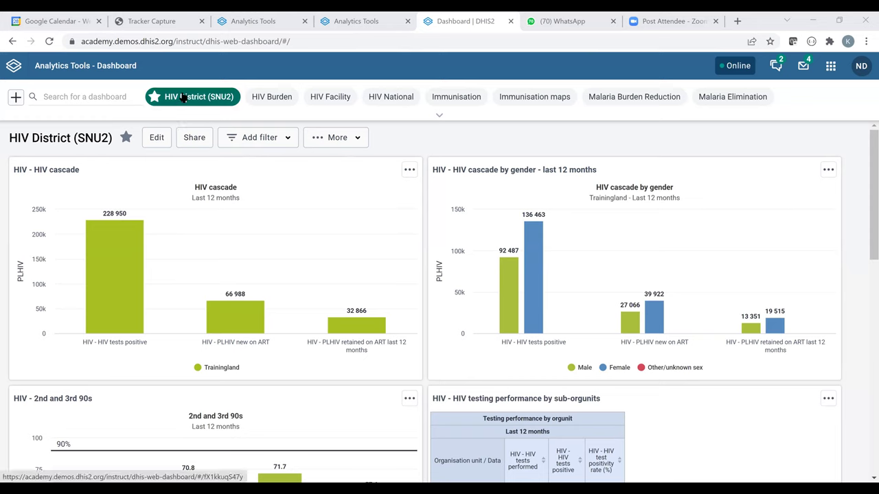
pyautogui.click(285, 98)
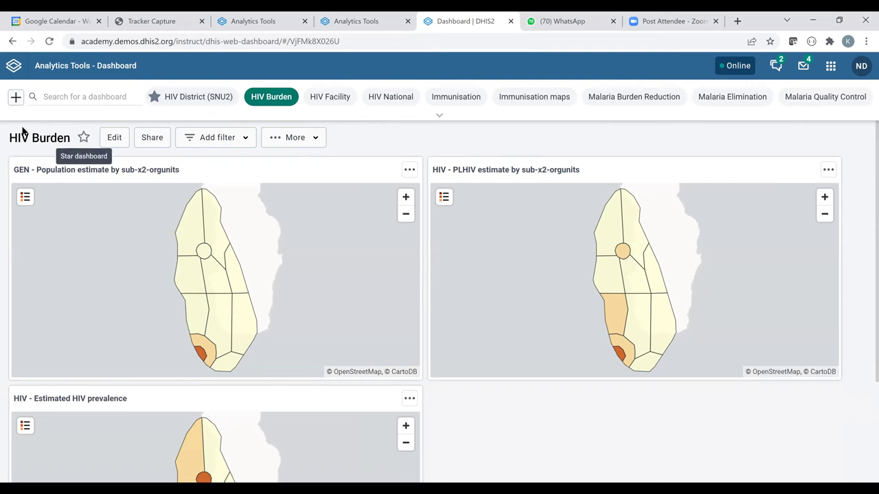
pyautogui.click(83, 139)
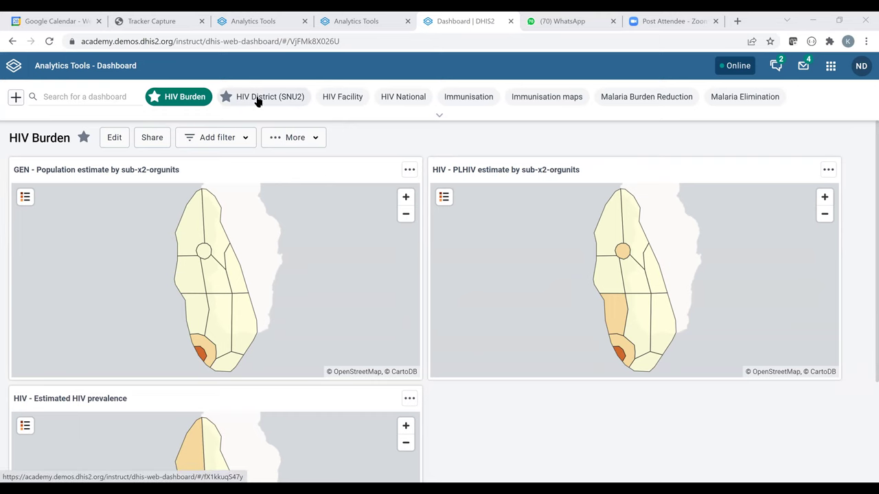
pyautogui.click(234, 102)
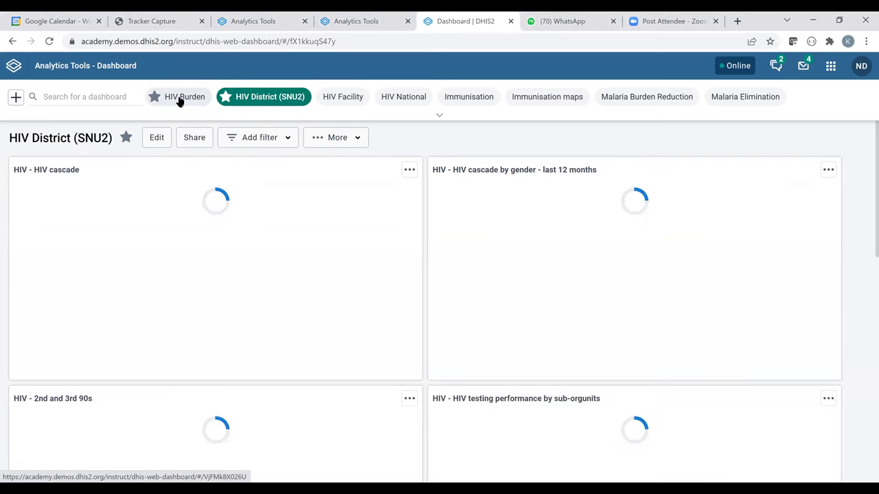
pyautogui.click(179, 101)
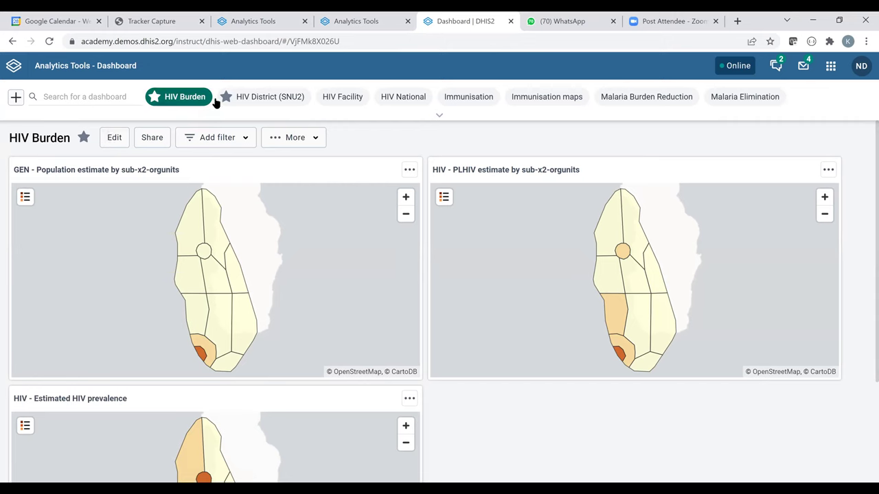
# Filter the HIV Burden dashboard by the organisation unit Food Region and look over the filtered maps.
pyautogui.click(315, 139)
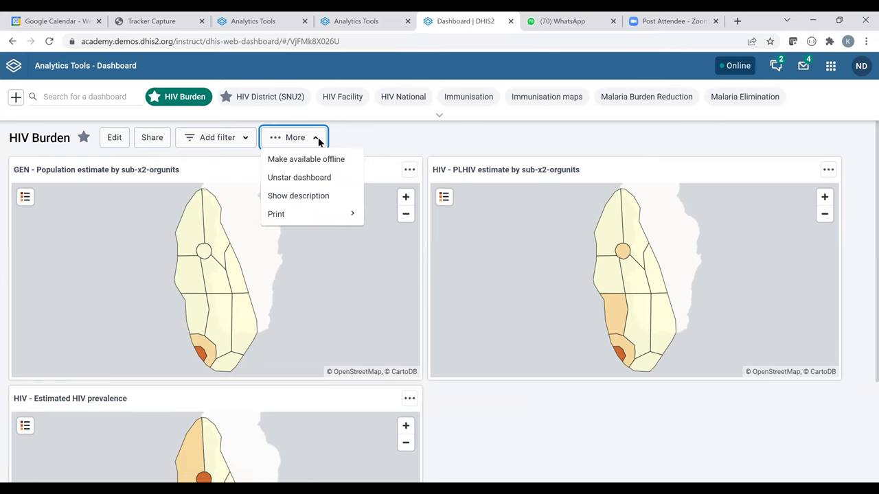
pyautogui.click(246, 141)
pyautogui.click(246, 140)
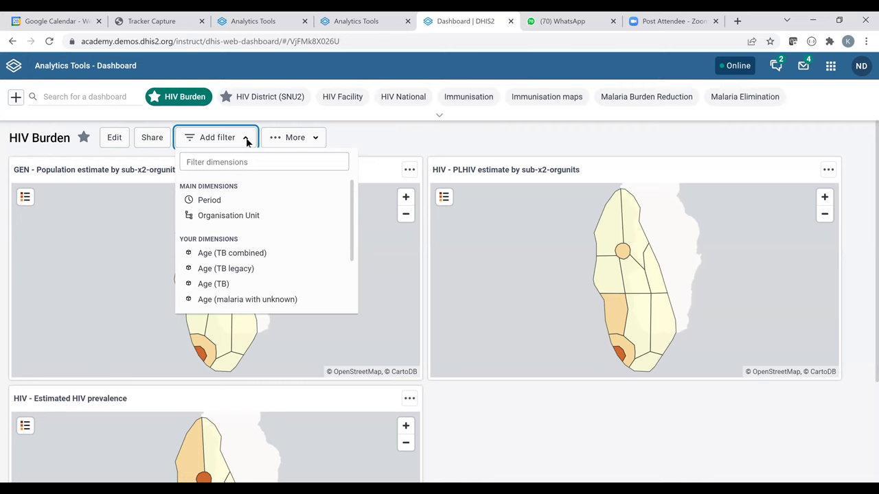
pyautogui.click(228, 217)
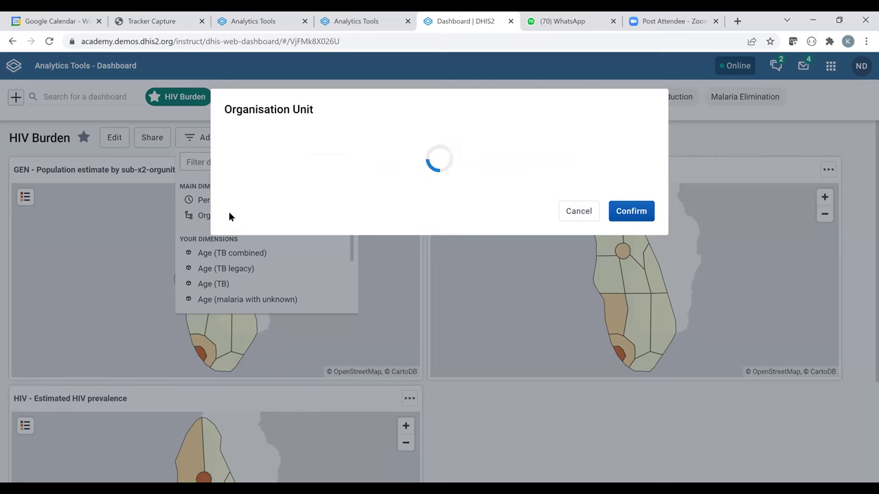
pyautogui.click(236, 163)
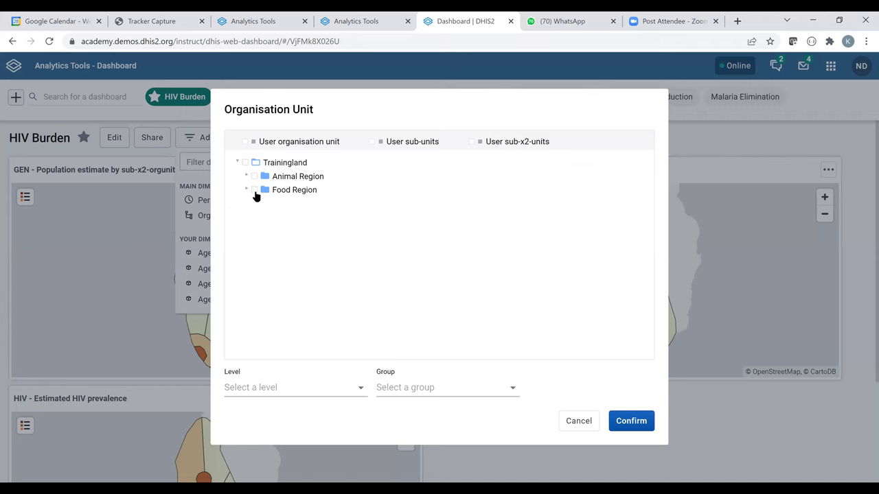
pyautogui.click(254, 190)
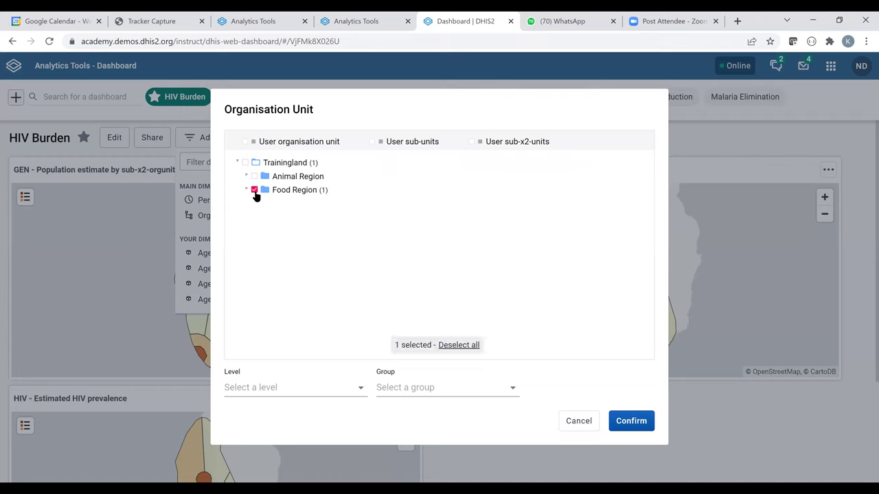
pyautogui.click(632, 421)
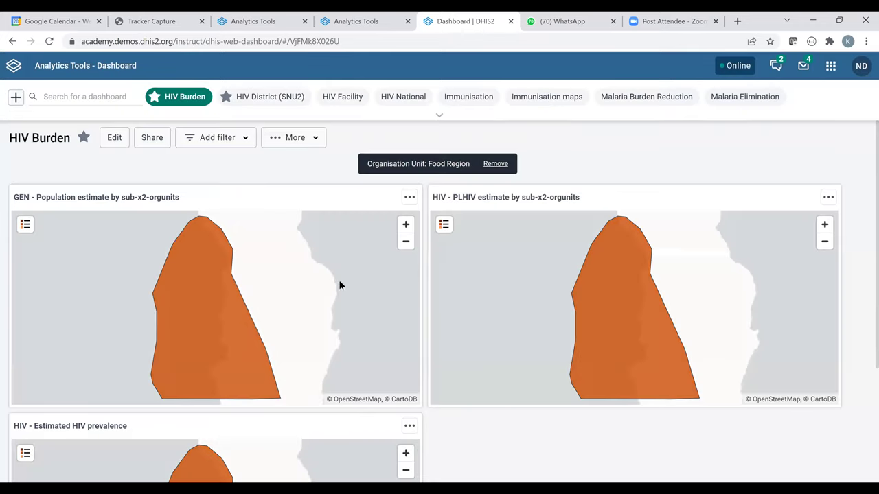
pyautogui.scroll(-3, 365, 270)
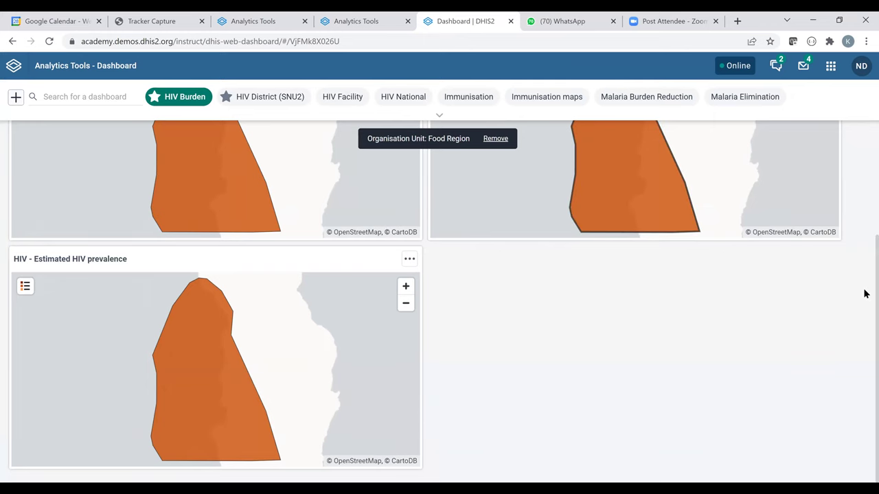
pyautogui.scroll(3, 863, 172)
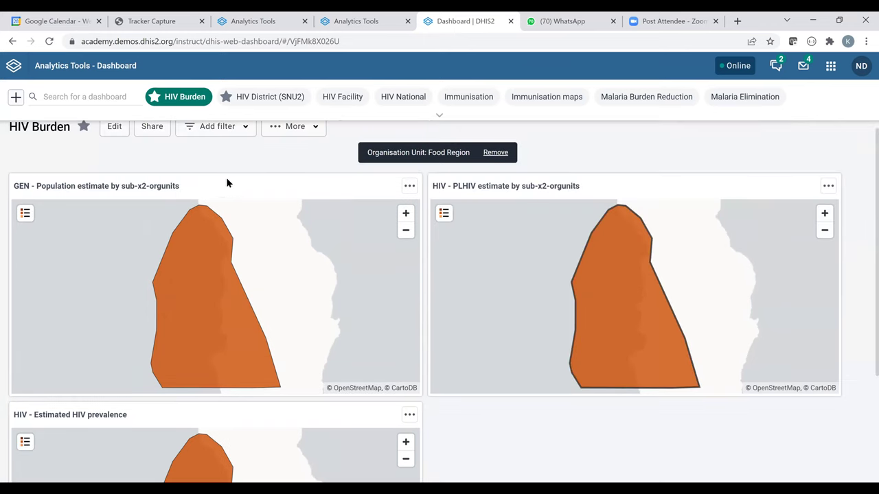
# Add Animal Region to the HIV Burden dashboard's organisation unit filter alongside Food Region.
pyautogui.click(245, 140)
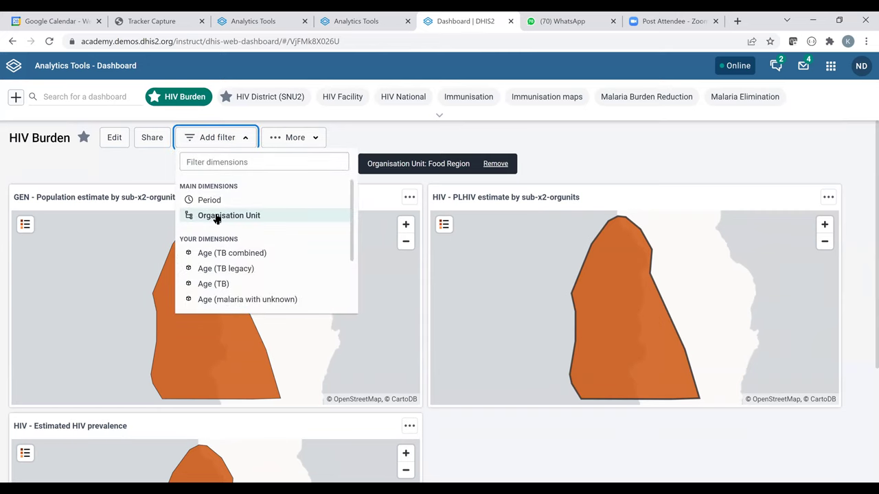
pyautogui.click(298, 224)
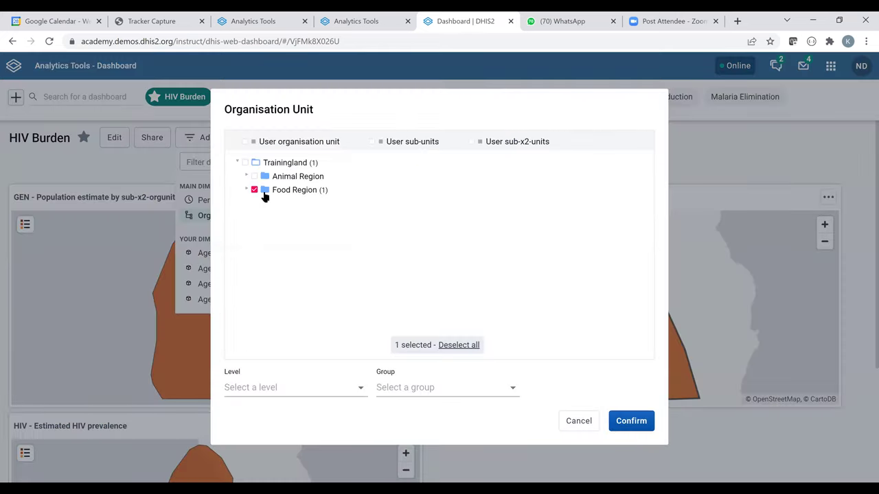
pyautogui.click(255, 176)
pyautogui.click(644, 422)
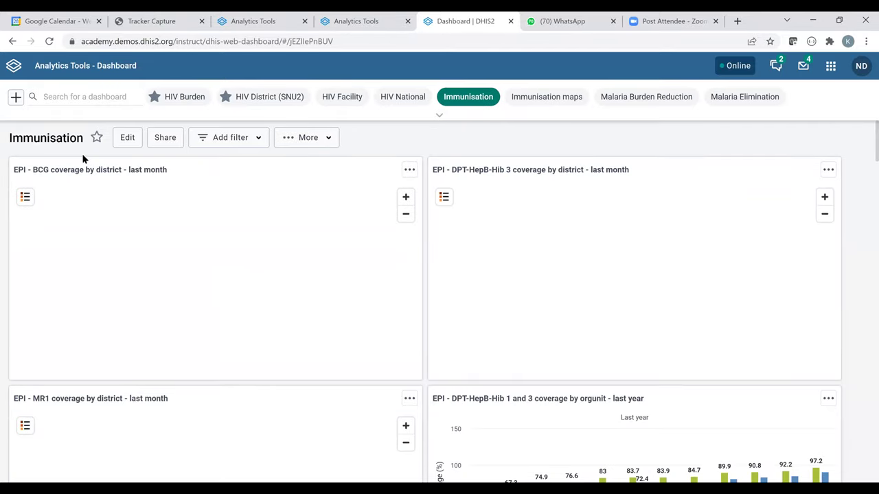
# Star the Immunisation dashboard.
pyautogui.click(96, 139)
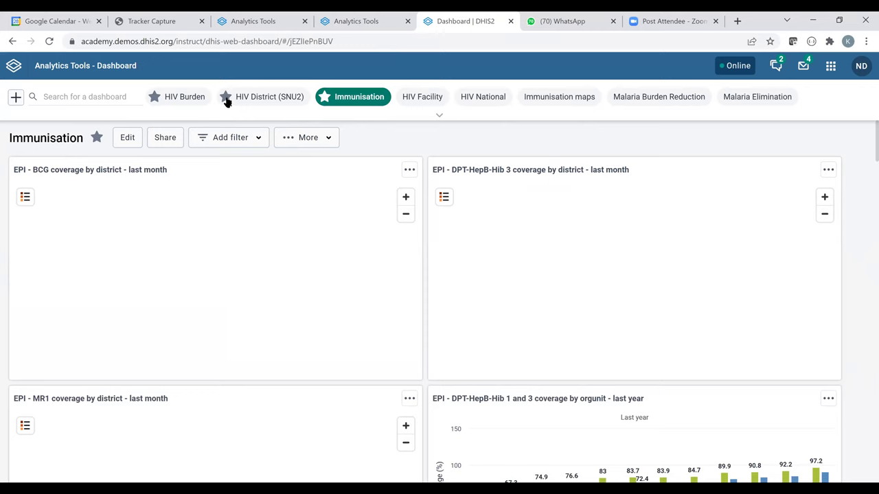
pyautogui.click(249, 136)
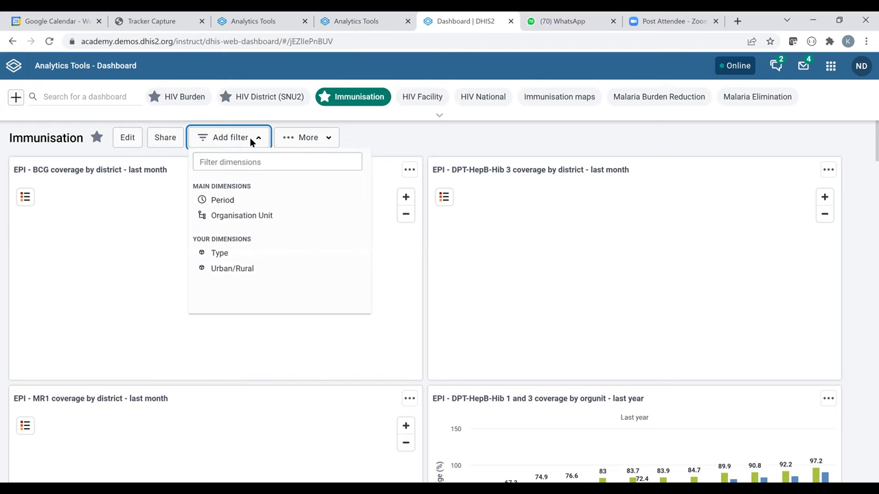
pyautogui.click(225, 201)
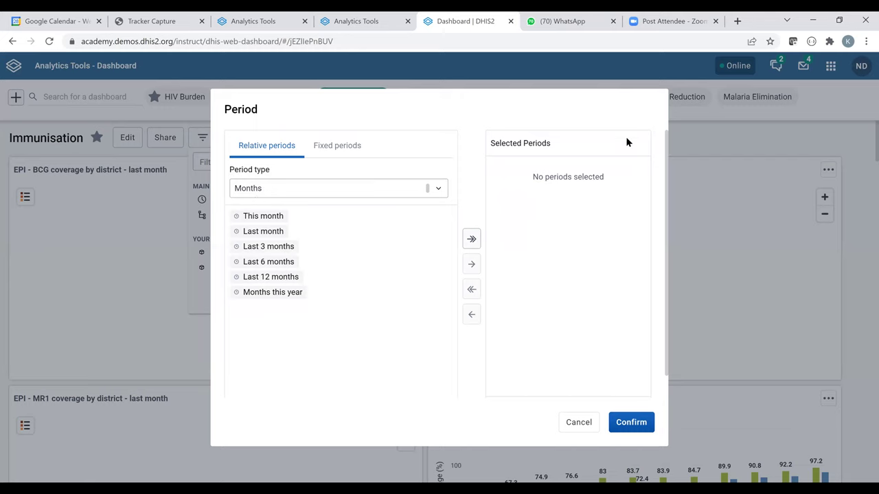
pyautogui.scroll(-1, 592, 397)
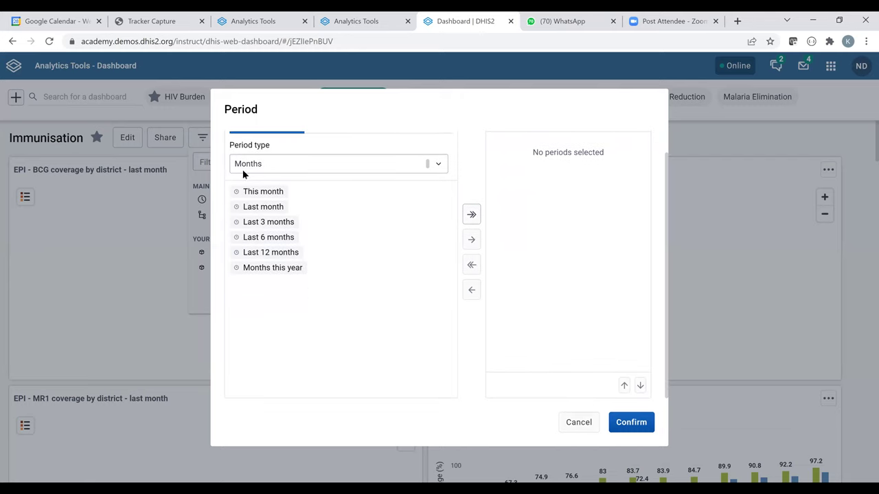
pyautogui.click(578, 422)
pyautogui.click(184, 98)
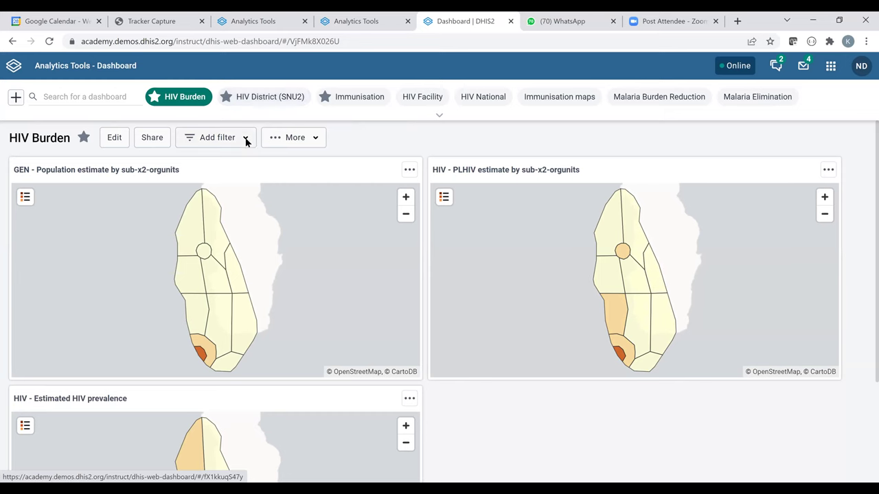
pyautogui.click(249, 142)
pyautogui.click(213, 200)
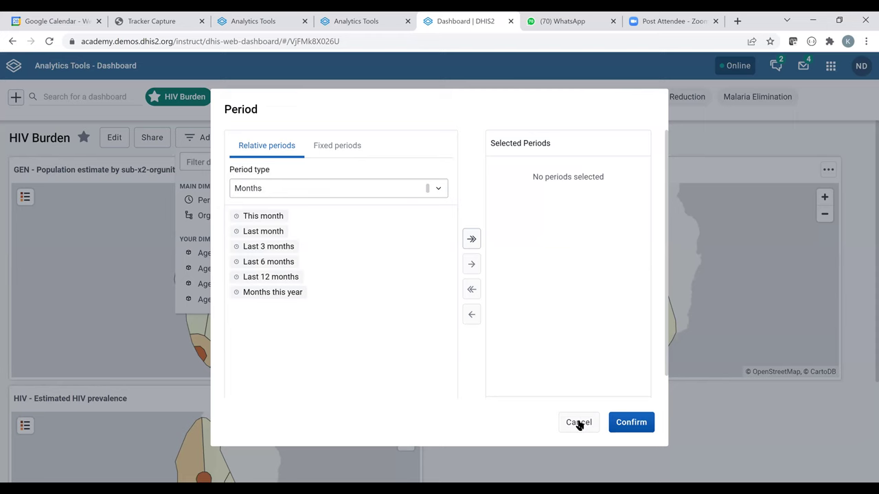
pyautogui.click(176, 102)
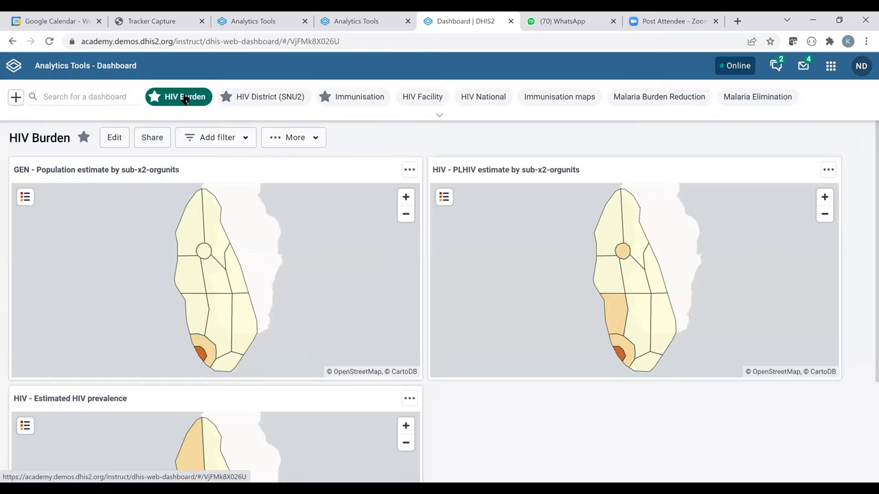
# Open the HIV District (SNU2) dashboard and filter it by the relative period Last 6 months.
pyautogui.click(263, 97)
pyautogui.click(287, 140)
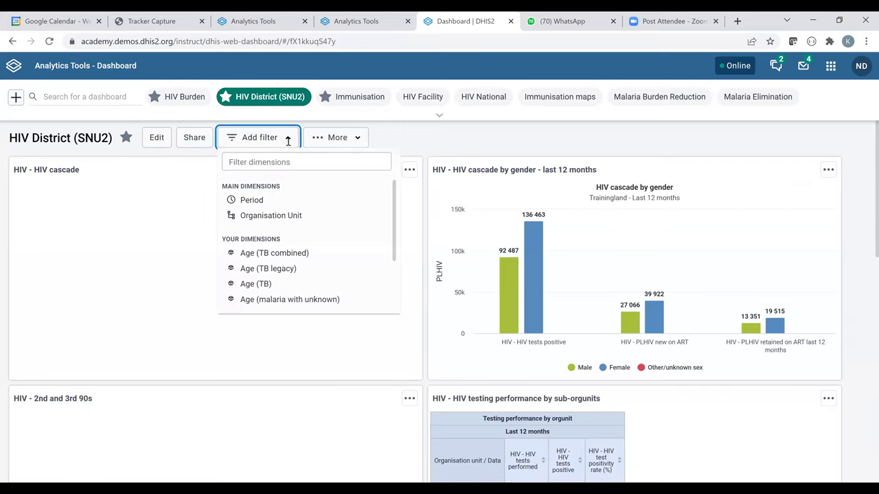
pyautogui.click(252, 200)
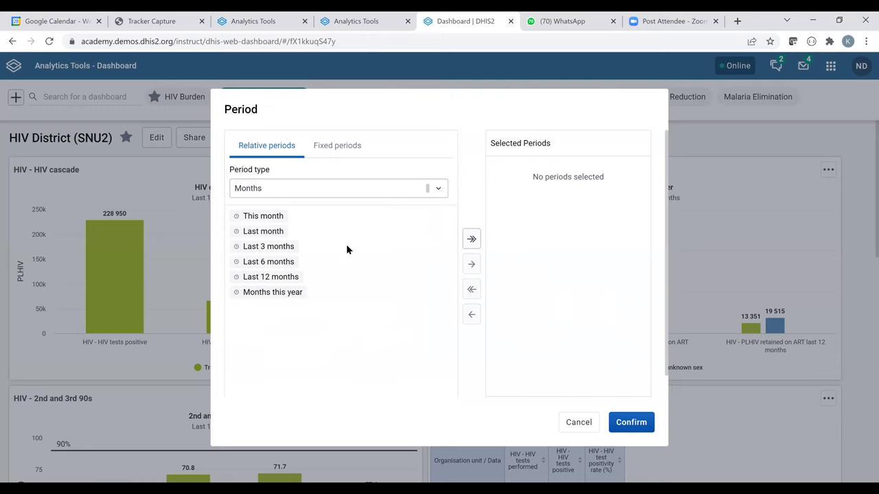
pyautogui.doubleClick(274, 264)
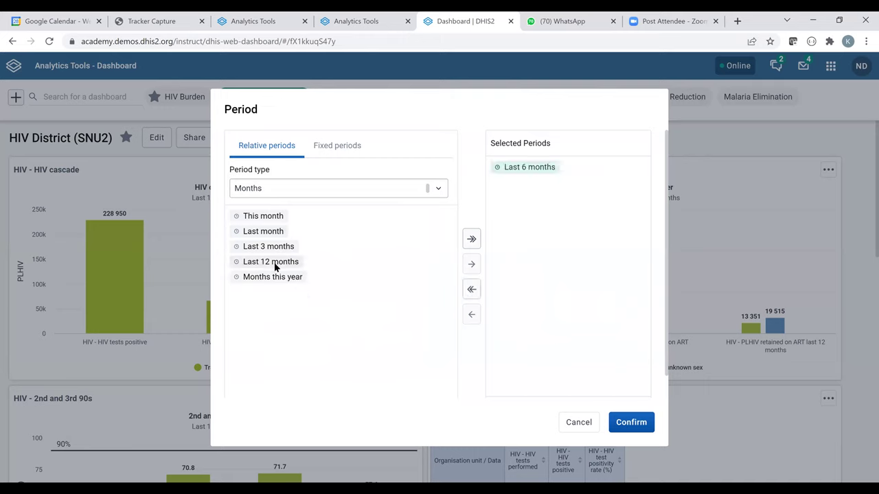
pyautogui.click(636, 423)
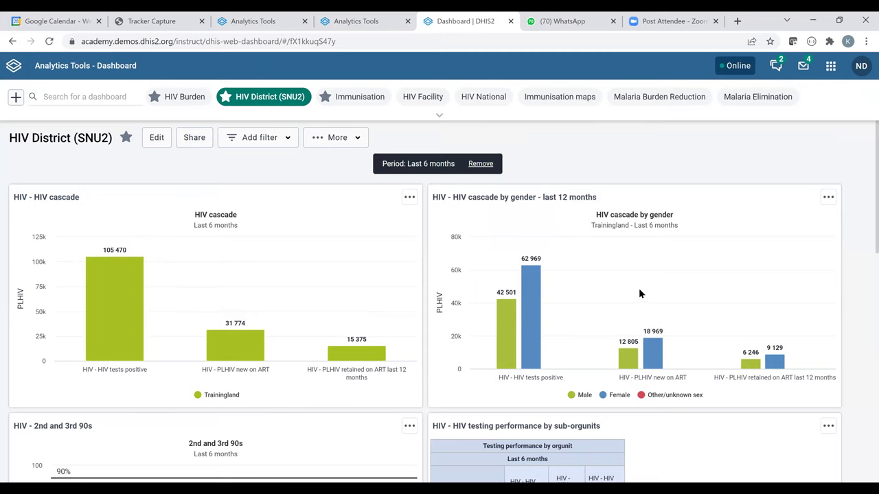
# Look over the period-filtered charts, tables, map and trend lines of the HIV District (SNU2) dashboard and its filter choices.
pyautogui.scroll(-3, 237, 232)
pyautogui.scroll(-2, 432, 251)
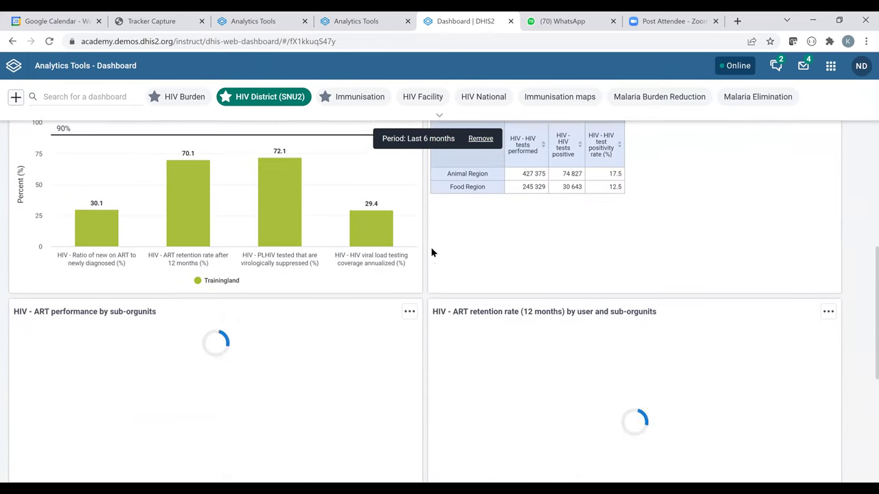
pyautogui.scroll(-3, 412, 248)
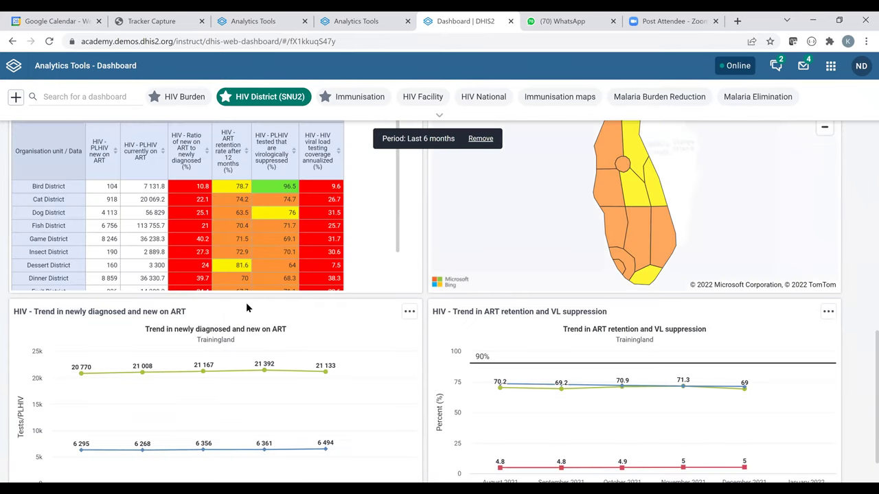
pyautogui.scroll(-1, 253, 299)
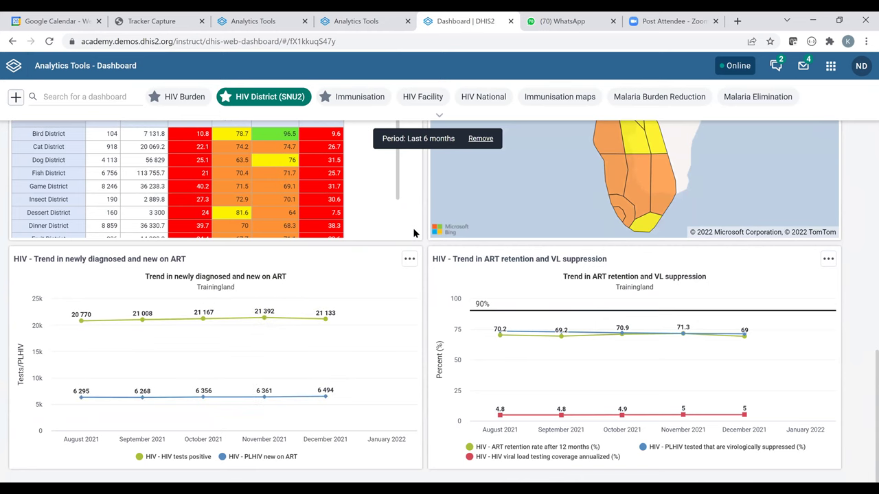
pyautogui.scroll(2, 280, 144)
pyautogui.scroll(7, 290, 138)
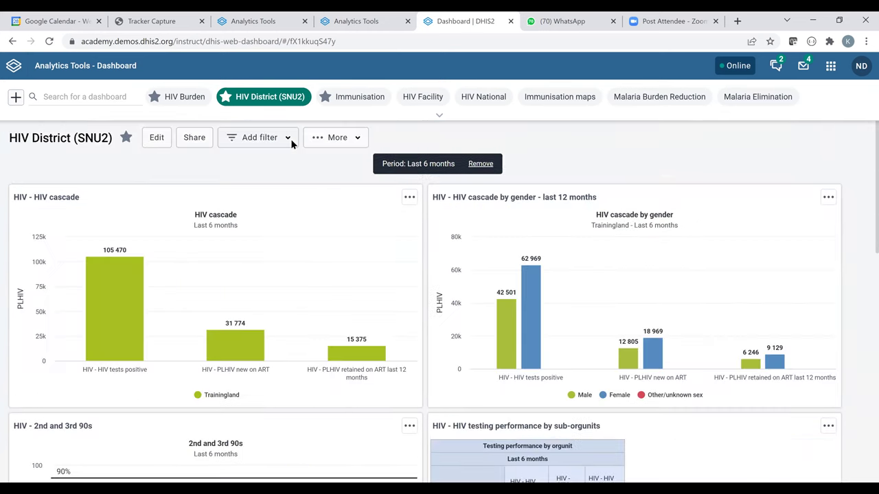
pyautogui.click(290, 138)
pyautogui.click(291, 142)
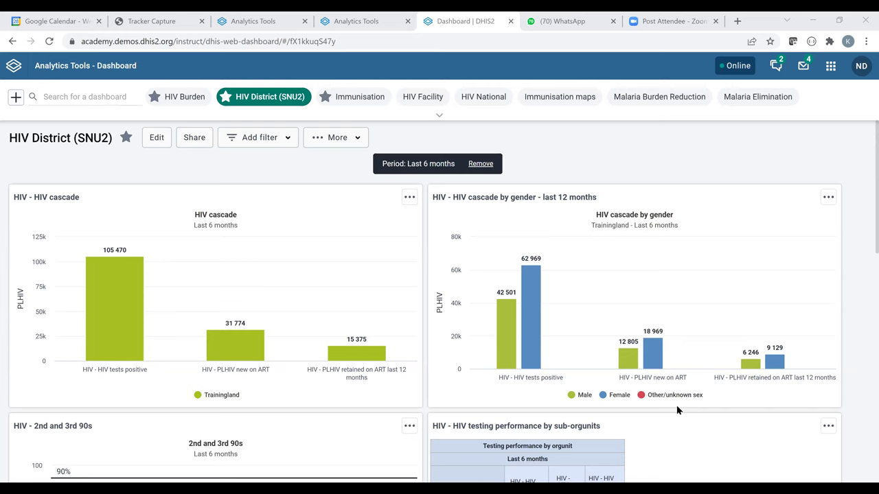
# Show the viewing options available for the HIV - HIV cascade chart.
pyautogui.moveTo(534, 333)
pyautogui.click(410, 199)
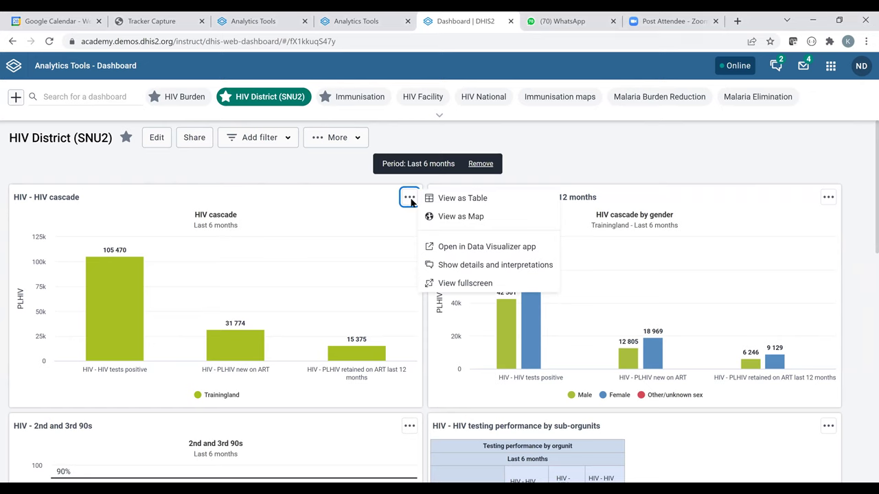
pyautogui.click(256, 167)
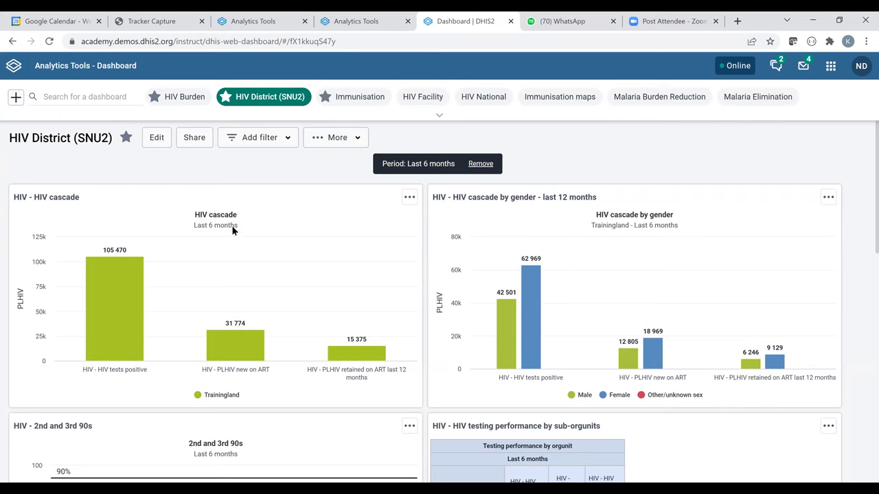
pyautogui.click(410, 198)
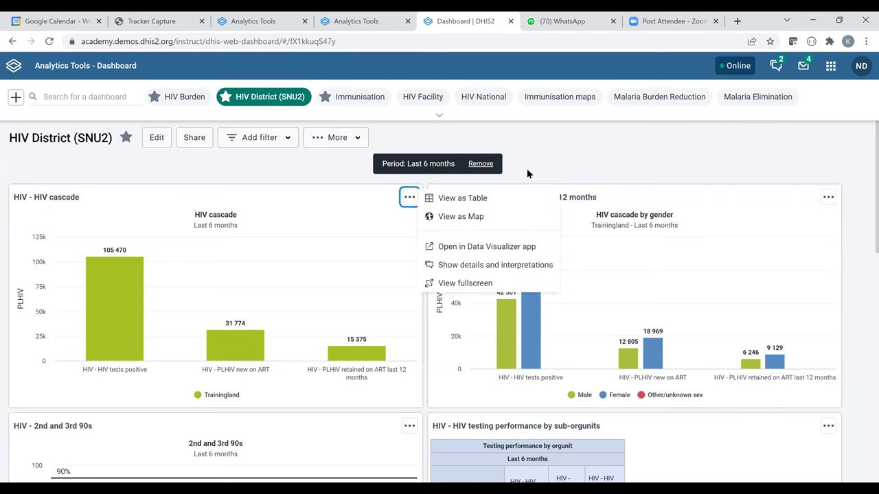
pyautogui.click(446, 184)
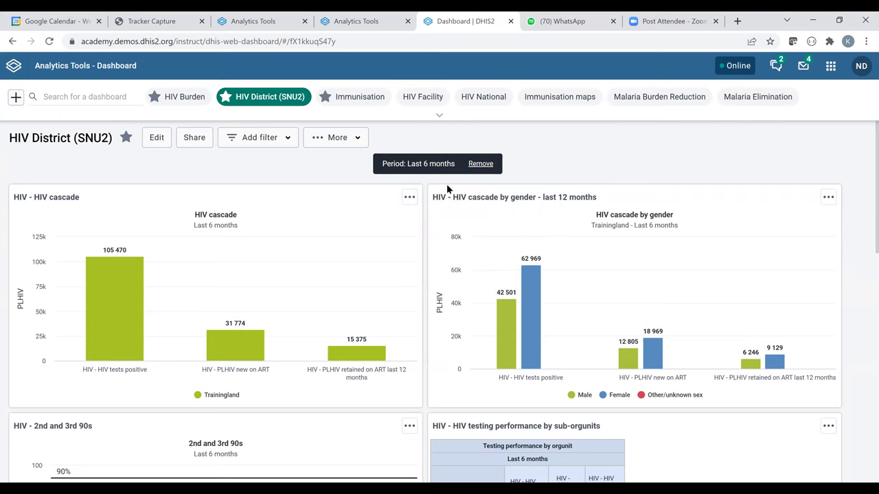
# Remove the Last 6 months period filter from the dashboard and open the HIV - HIV cascade chart in Data Visualizer.
pyautogui.click(484, 165)
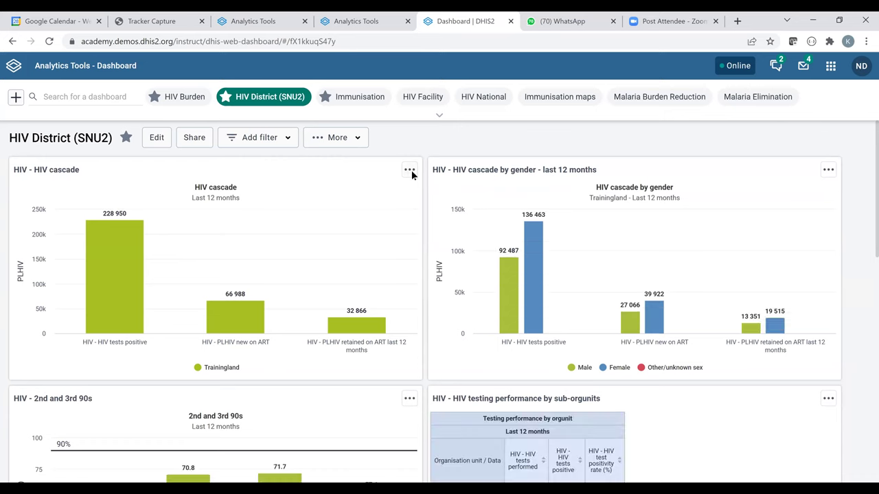
pyautogui.click(410, 170)
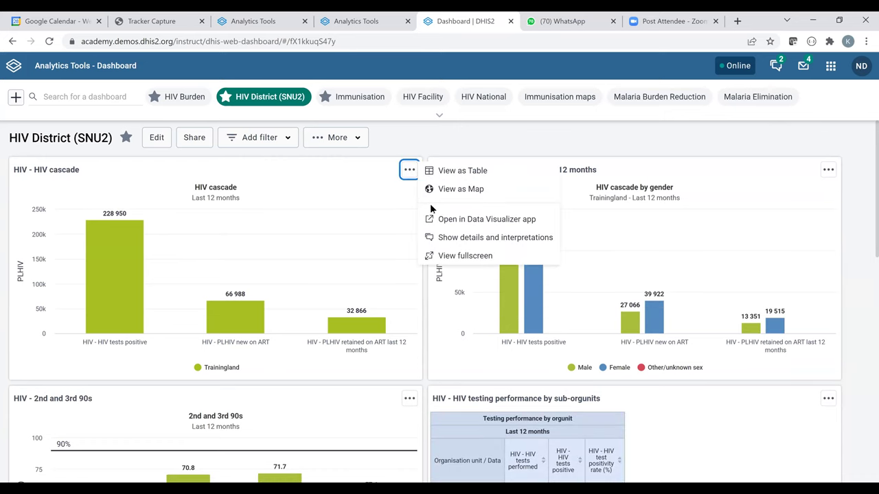
pyautogui.click(471, 223)
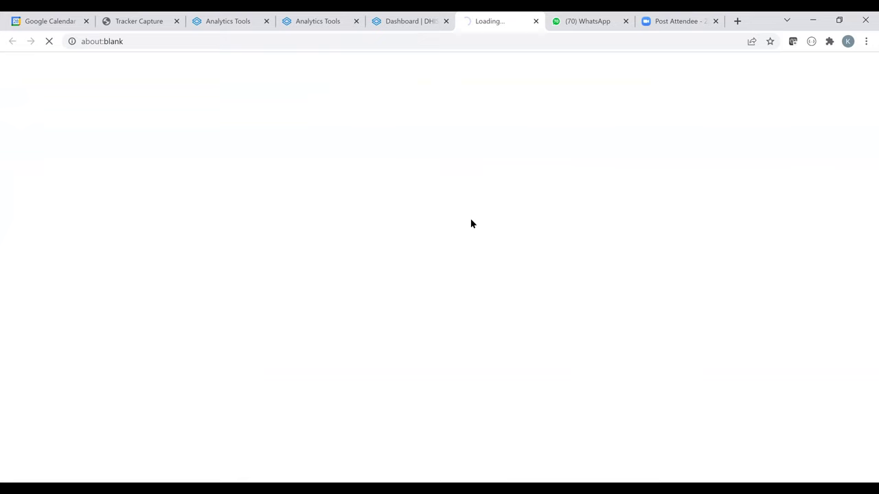
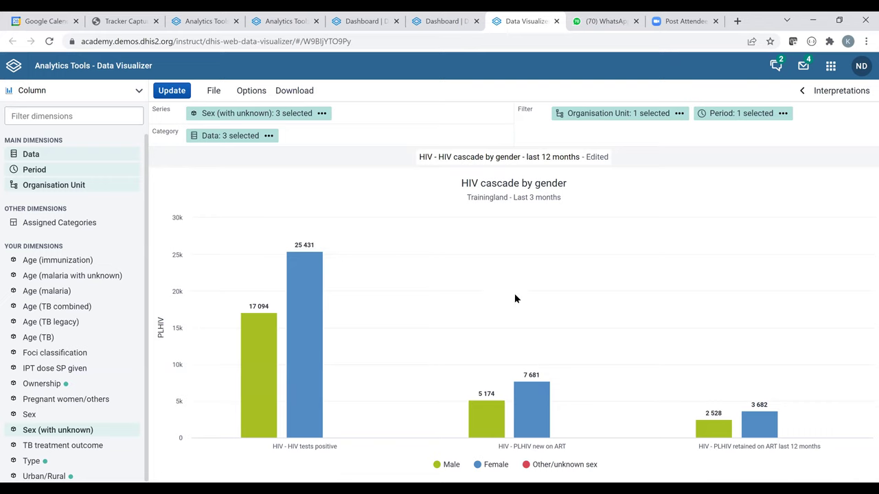
# Examine the Male and Female bars of the HIV cascade by gender chart and check its organisation unit selection.
pyautogui.moveTo(531, 388)
pyautogui.moveTo(300, 364)
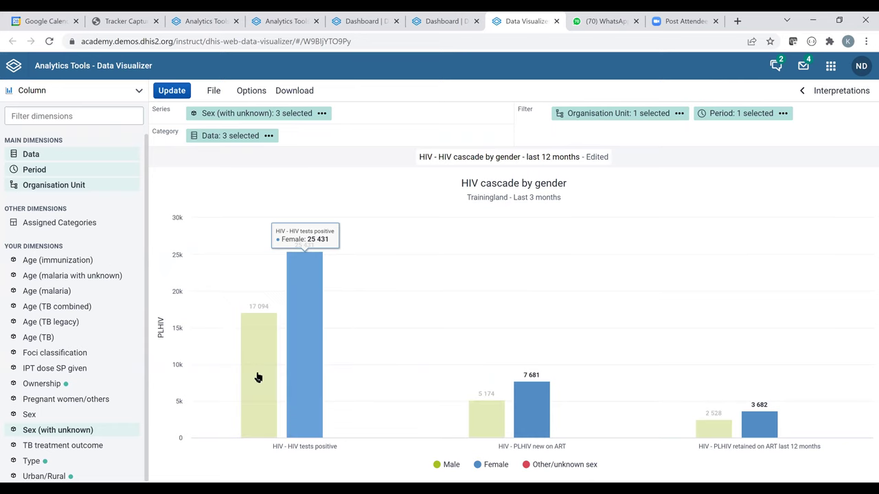
pyautogui.moveTo(258, 377)
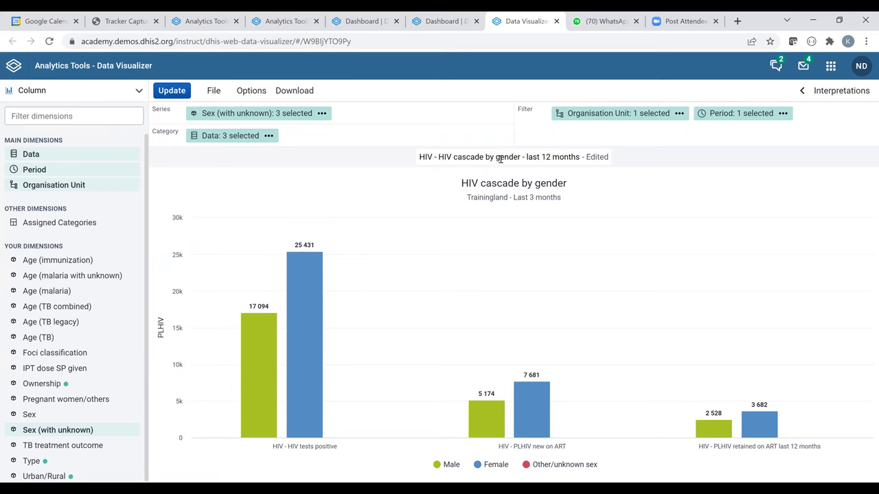
pyautogui.click(611, 115)
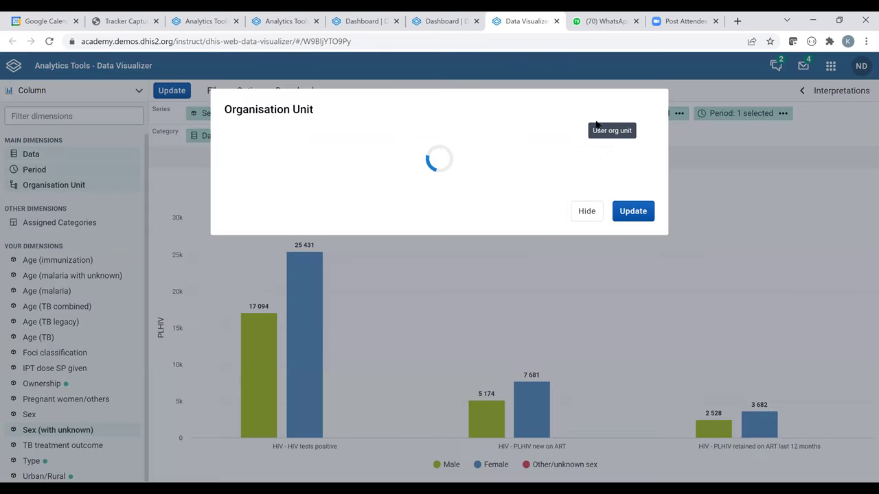
pyautogui.click(584, 421)
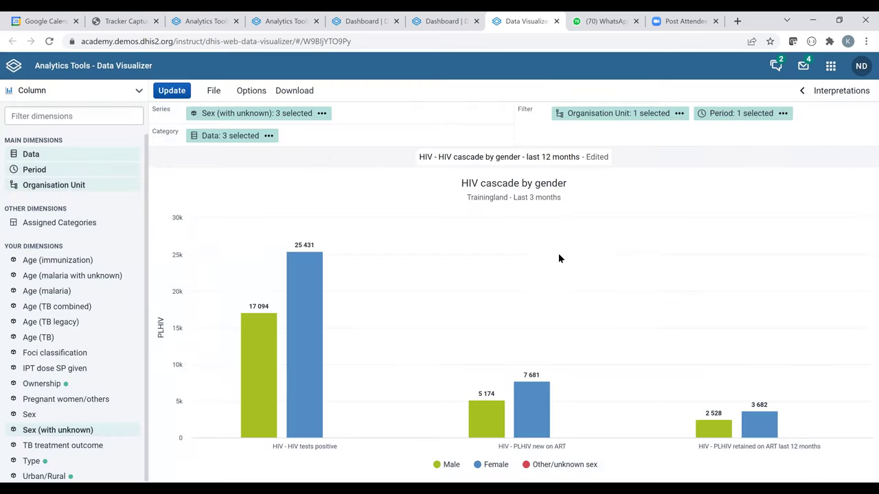
# Replace the user organisation unit with Animal Region and Food Region in the chart's organisation unit filter.
pyautogui.click(622, 120)
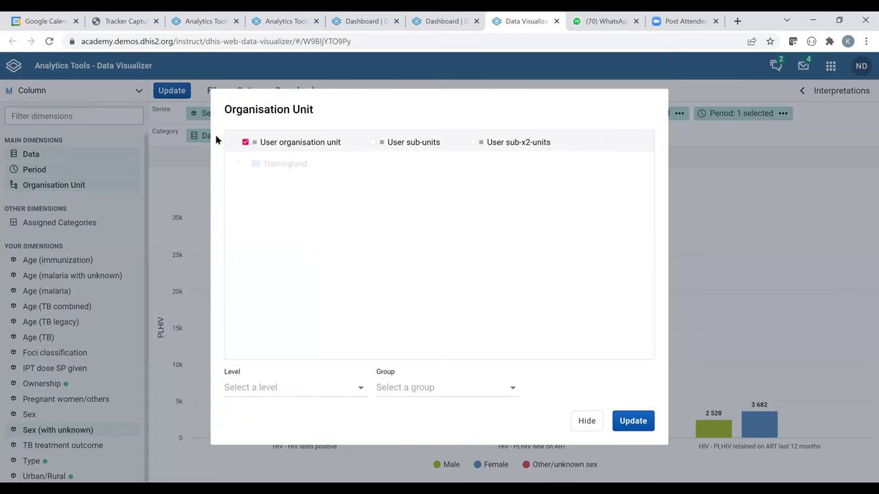
pyautogui.click(245, 142)
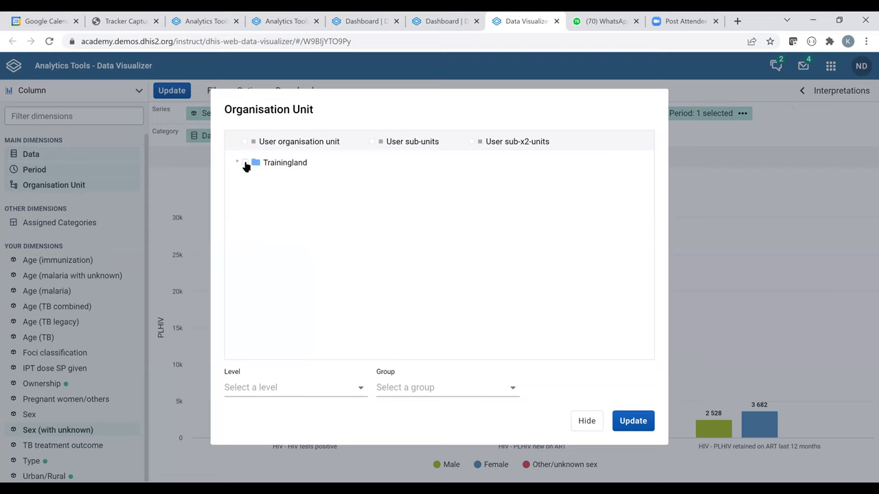
pyautogui.click(245, 164)
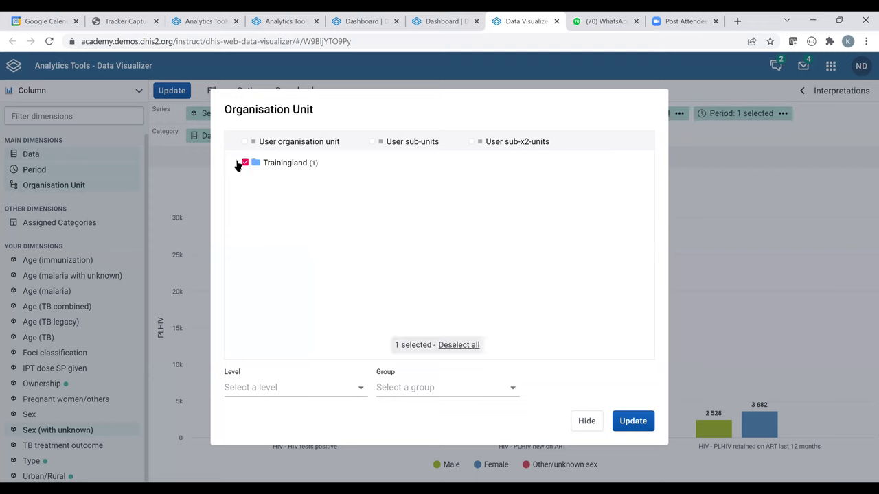
pyautogui.click(245, 165)
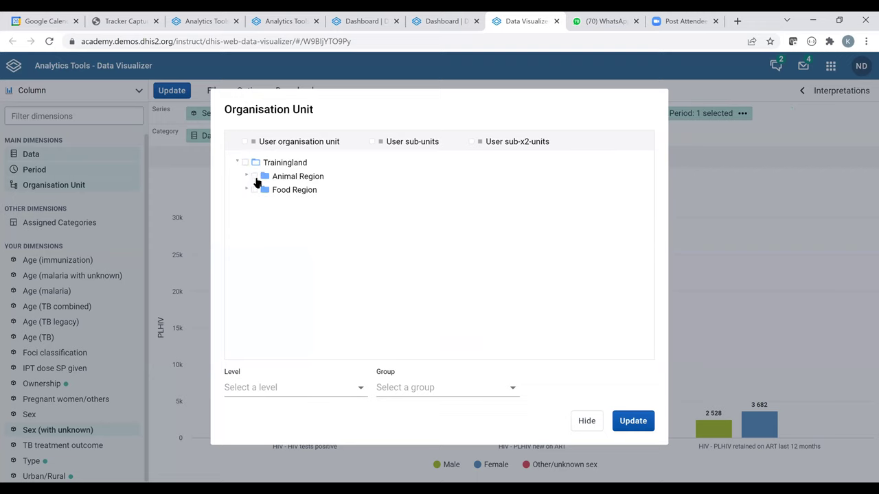
pyautogui.click(254, 177)
pyautogui.click(254, 190)
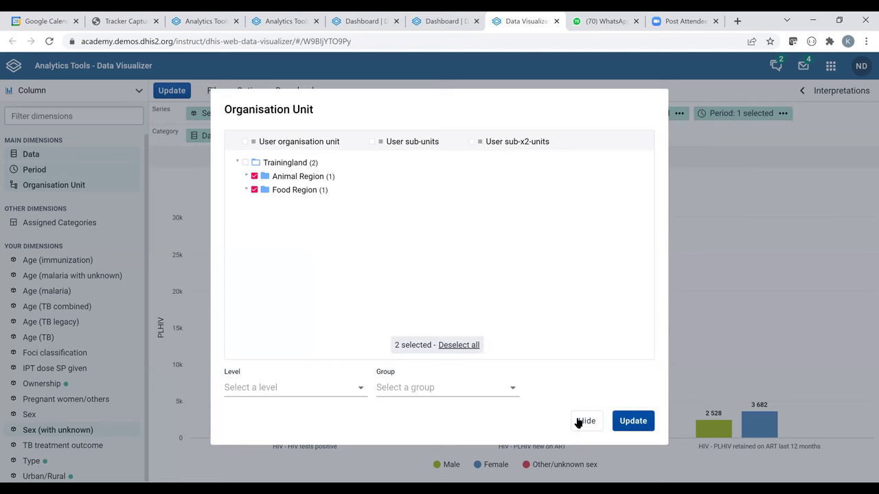
pyautogui.click(580, 420)
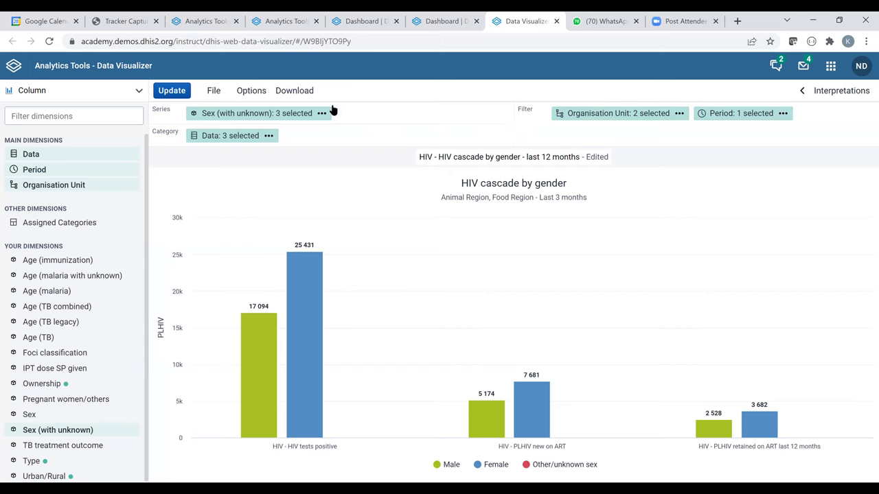
# Make Organisation Unit the chart's series in place of Sex (with unknown), update the chart, and inspect the bars for each region.
pyautogui.moveTo(588, 114); pyautogui.dragTo(255, 112)
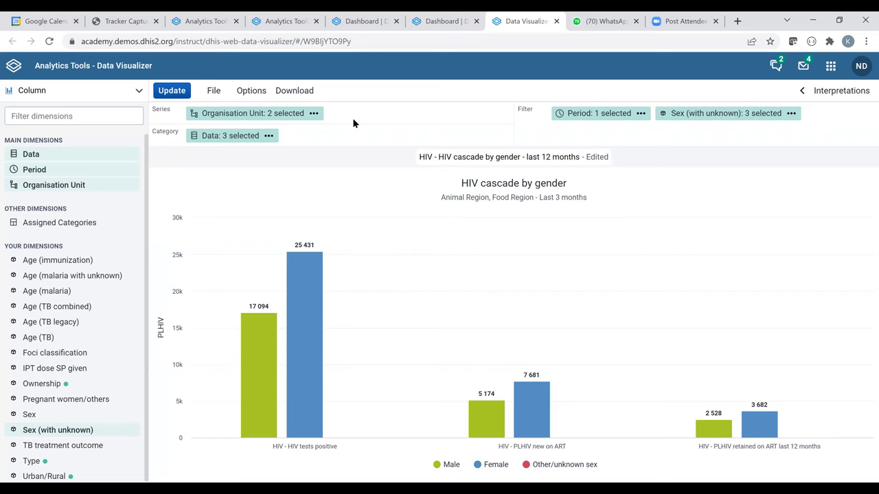
pyautogui.click(177, 93)
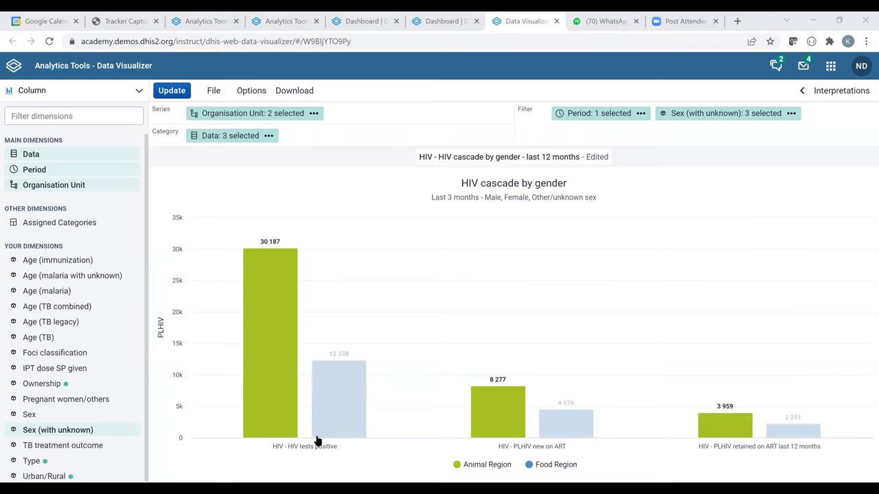
pyautogui.moveTo(283, 358)
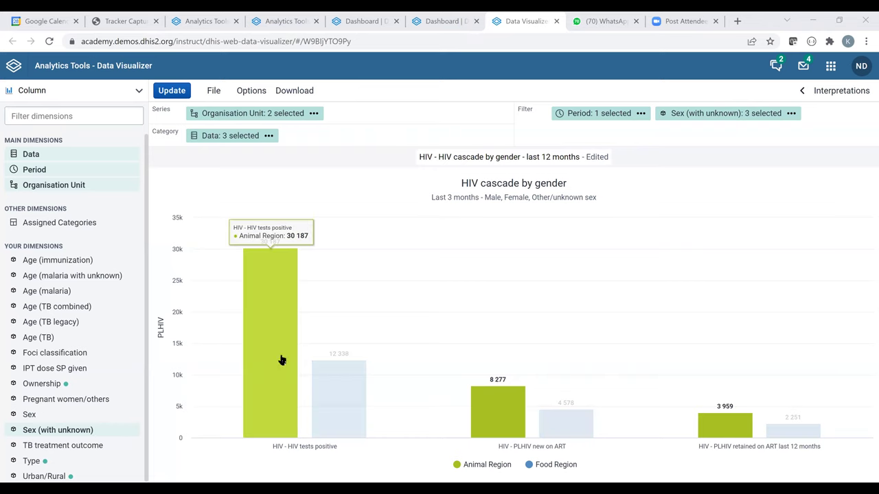
pyautogui.moveTo(337, 410)
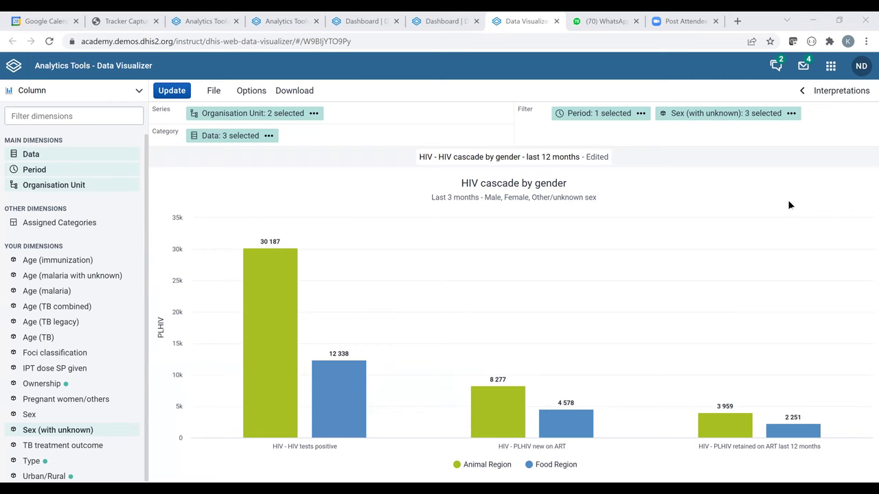
# Show the chart's interpretations and save a new one: "The Animal region seems to have more than double HIV+ cases comparing to Food Region".
pyautogui.click(843, 94)
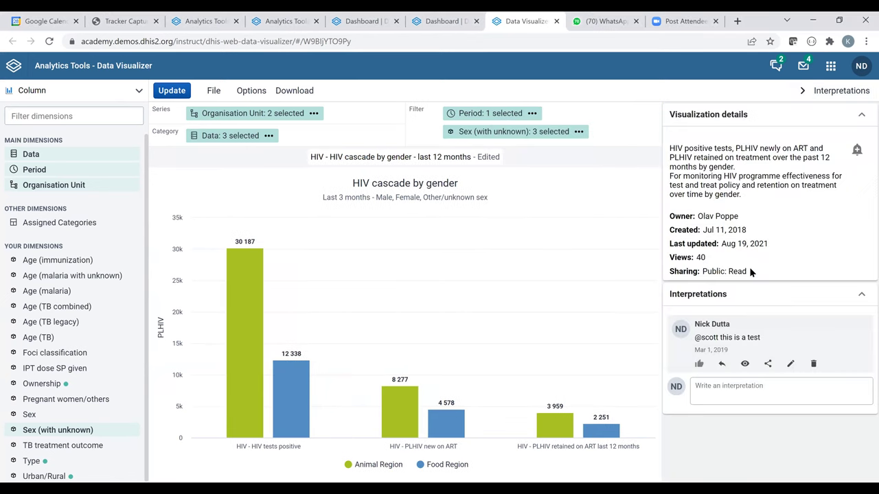
pyautogui.click(728, 390)
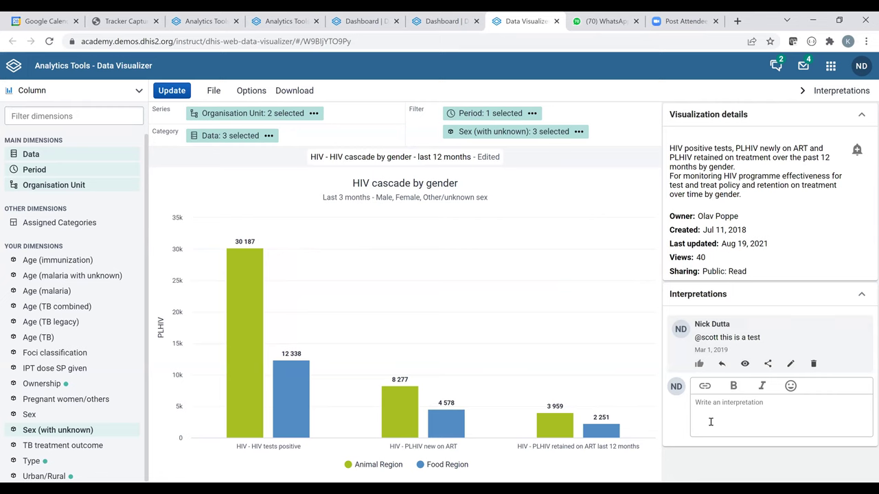
pyautogui.write('The ')
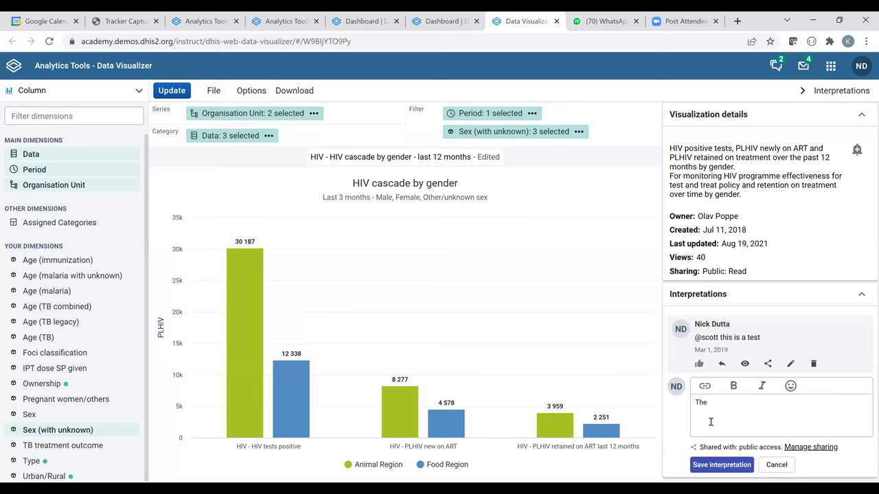
pyautogui.write('Animal region seems to have')
pyautogui.write('double case')
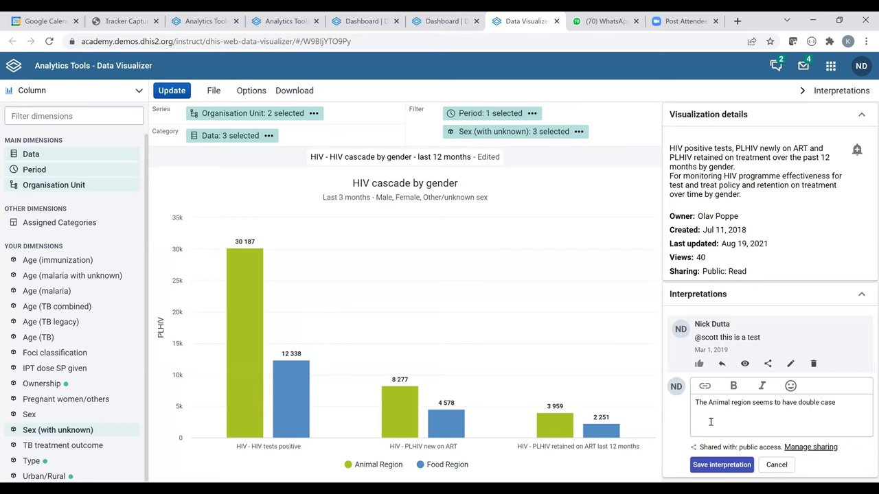
pyautogui.click(799, 402)
pyautogui.write('more than double HIV+')
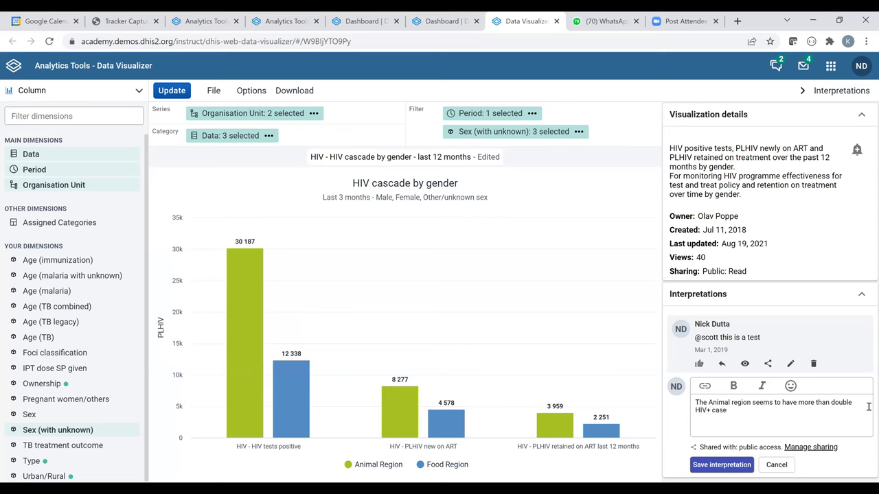
pyautogui.click(771, 417)
pyautogui.write('s compar')
pyautogui.write('ing to')
pyautogui.write('Foor')
pyautogui.write('d Region')
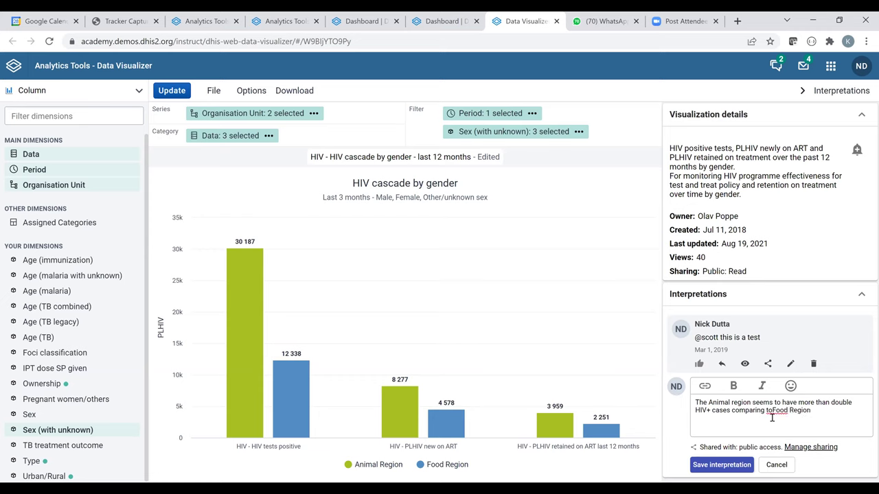
pyautogui.click(772, 410)
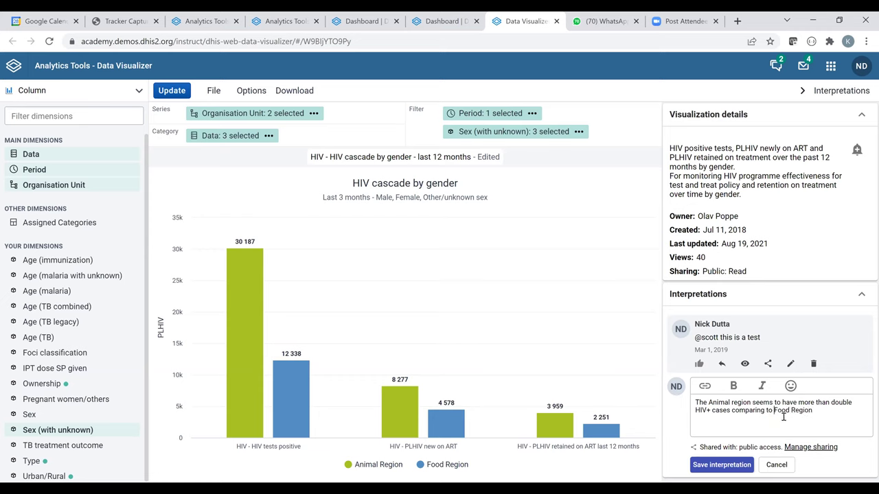
pyautogui.click(724, 467)
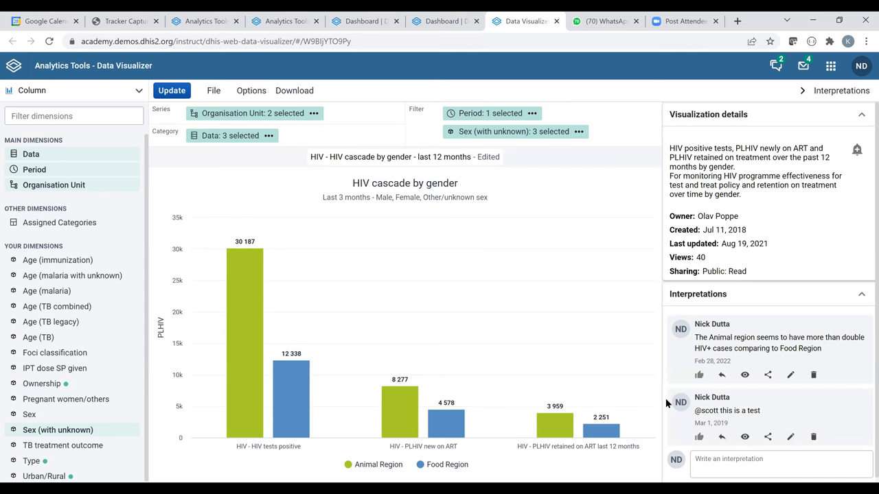
# View the chart as stored with the new interpretation, return to all interpretations, and check the interpretation's sharing settings.
pyautogui.scroll(-1, 673, 395)
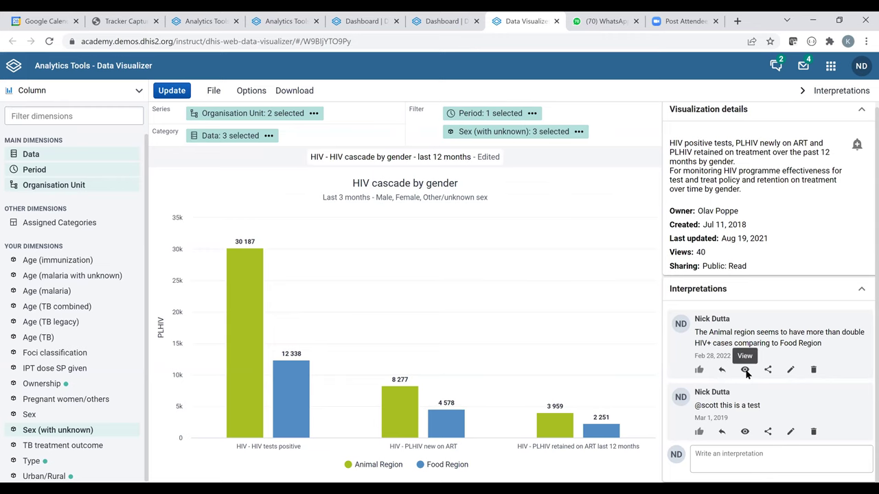
pyautogui.click(745, 371)
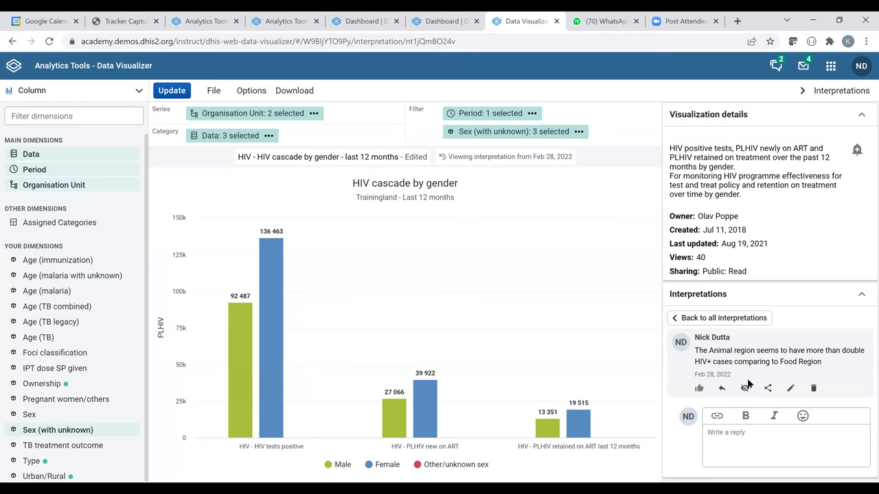
pyautogui.click(743, 388)
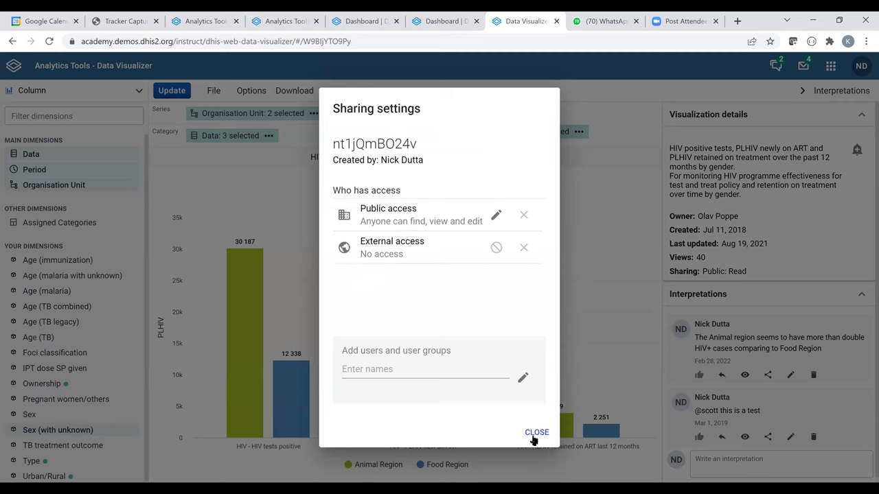
pyautogui.click(816, 381)
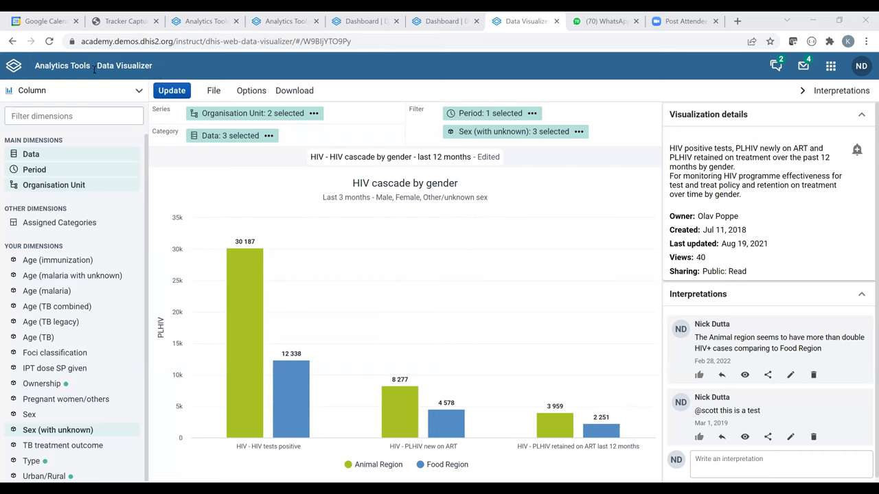
# Save the edited HIV cascade by gender chart under its existing name and return to the dashboard.
pyautogui.click(13, 68)
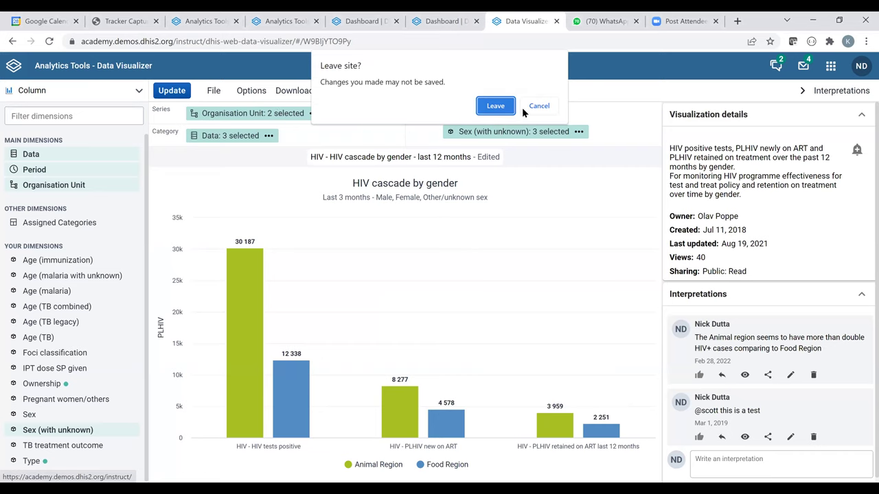
pyautogui.click(539, 106)
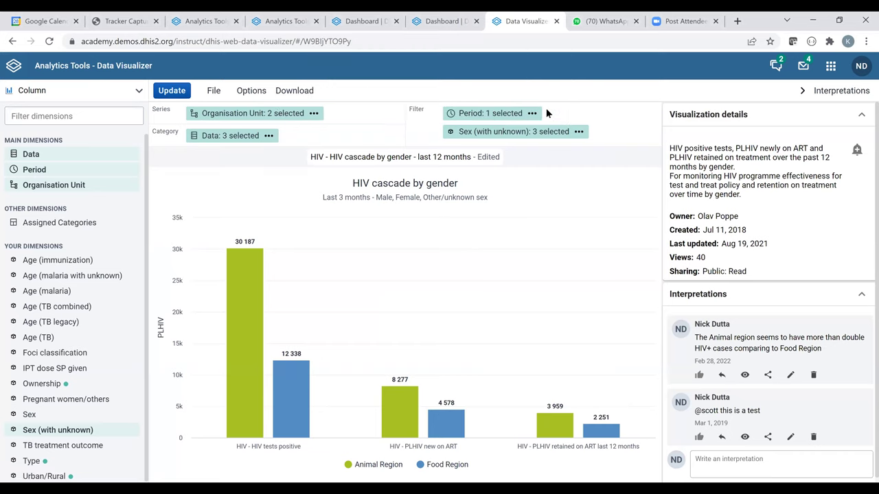
pyautogui.click(861, 109)
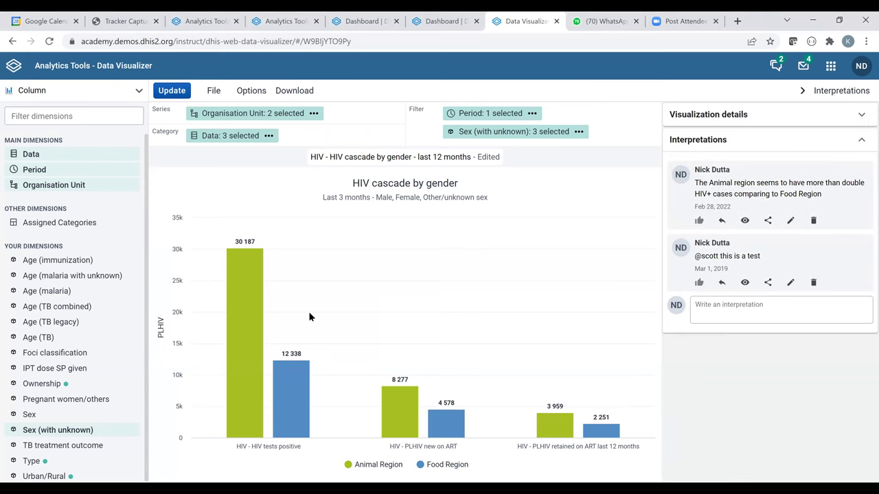
pyautogui.click(211, 92)
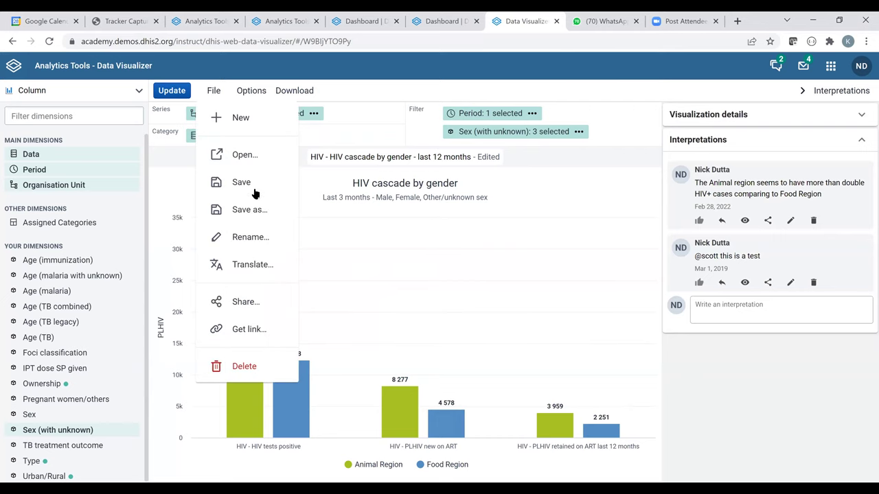
pyautogui.click(253, 187)
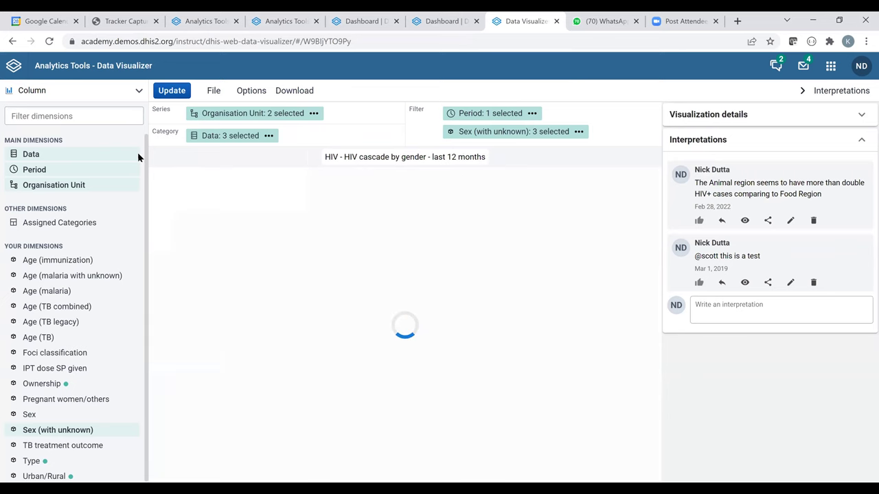
pyautogui.click(11, 71)
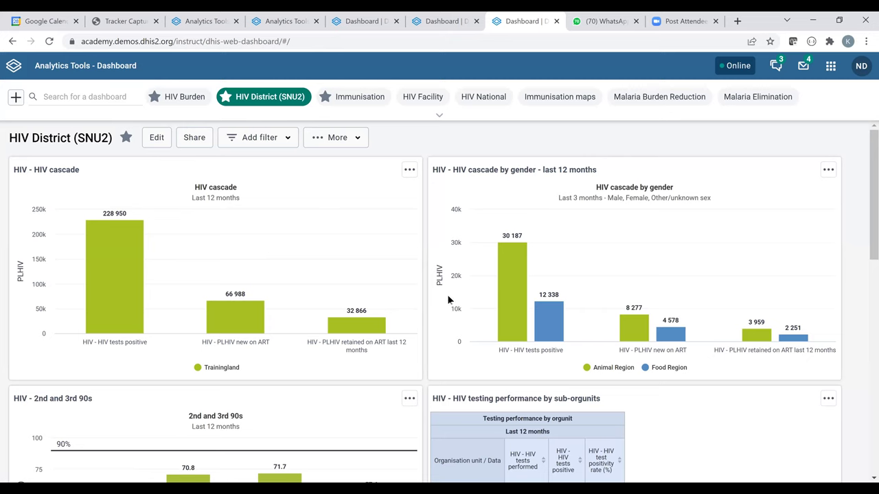
# Examine the charts, tables and map on the HIV District (SNU2) dashboard, including 2nd and 3rd 90s and ART performance by sub-orgunits.
pyautogui.scroll(-1, 447, 296)
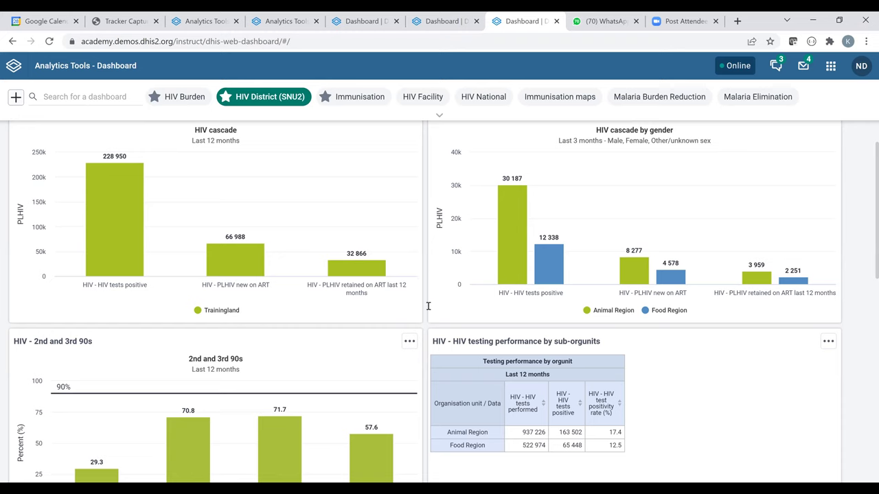
pyautogui.scroll(-2, 407, 314)
pyautogui.scroll(-1, 319, 310)
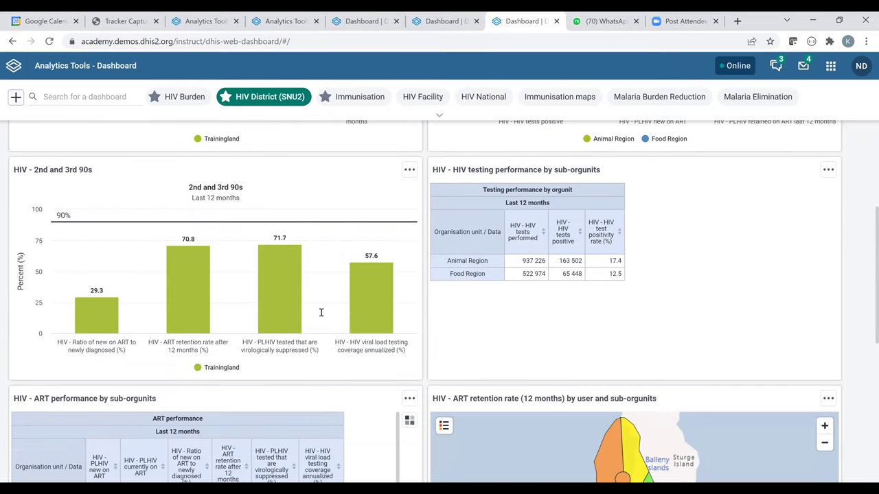
pyautogui.scroll(-3, 287, 315)
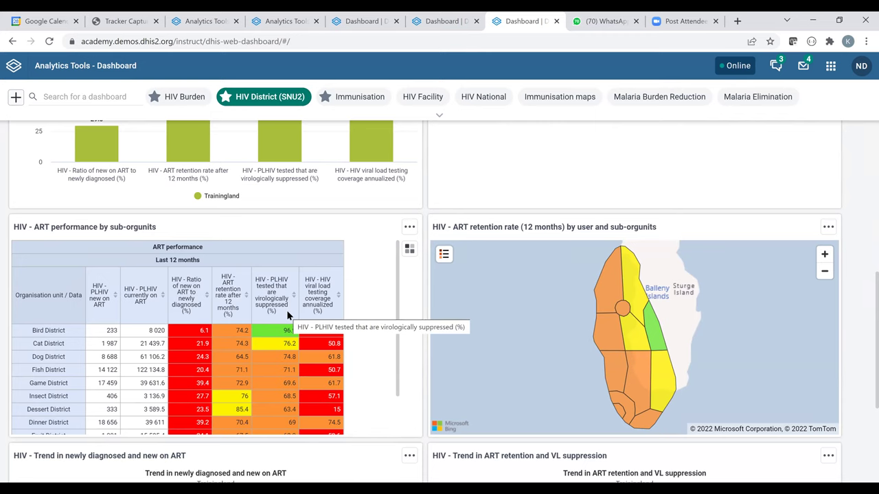
pyautogui.scroll(2, 287, 316)
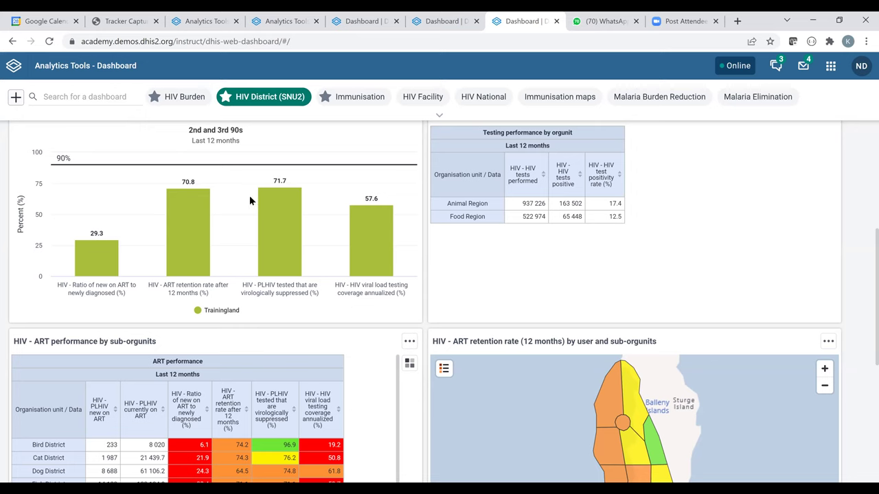
pyautogui.moveTo(281, 173)
pyautogui.scroll(3, 296, 130)
pyautogui.scroll(1, 296, 133)
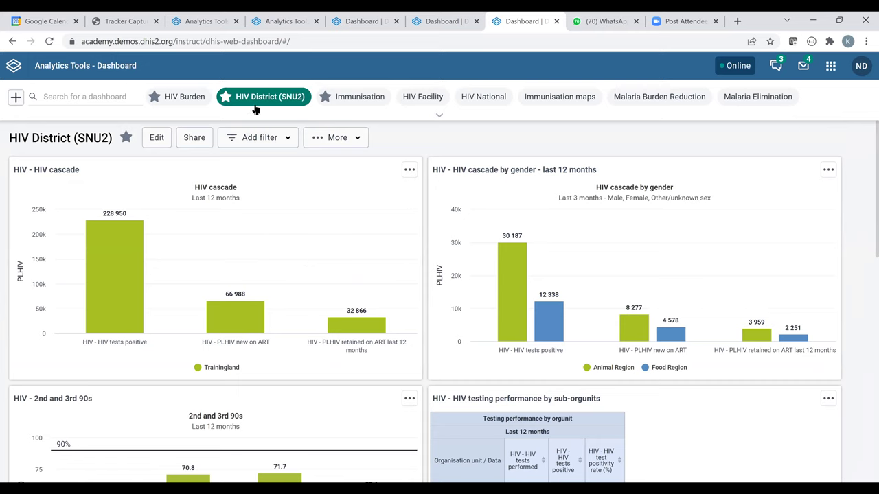
# Review the dashboard's available filter dimensions and the viewing options of the HIV - HIV cascade chart.
pyautogui.click(287, 140)
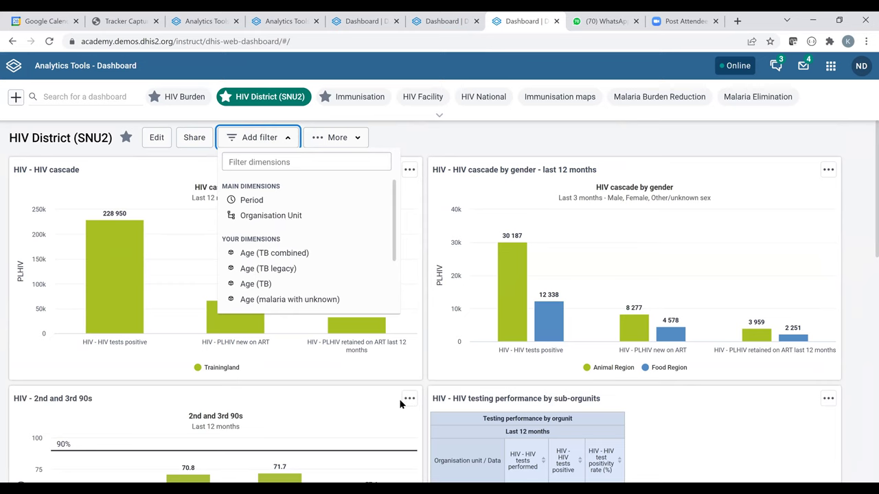
pyautogui.click(414, 218)
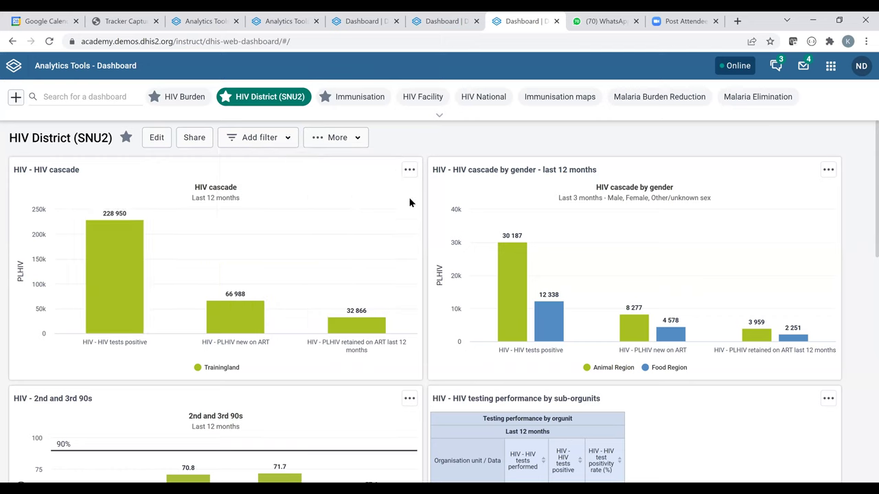
pyautogui.click(409, 170)
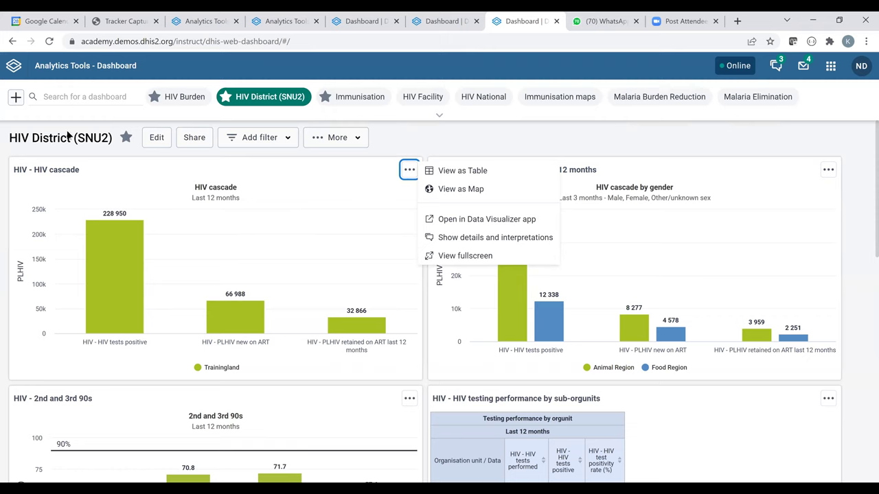
pyautogui.click(288, 139)
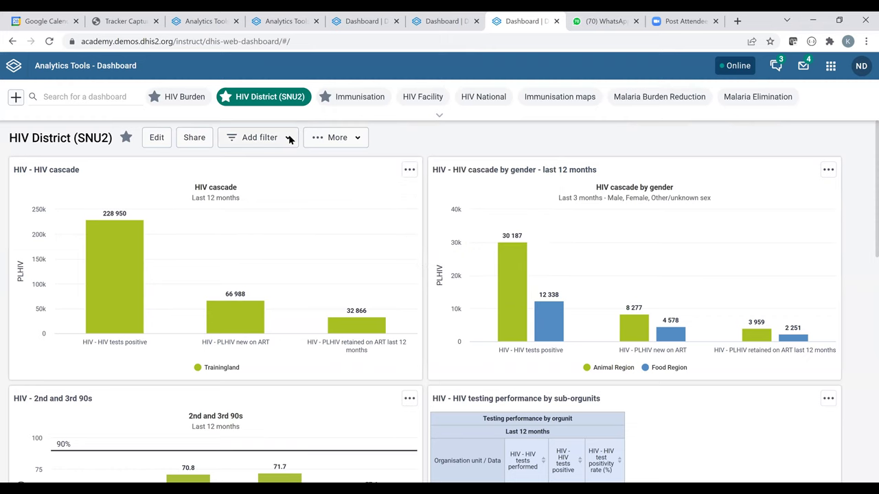
pyautogui.click(289, 139)
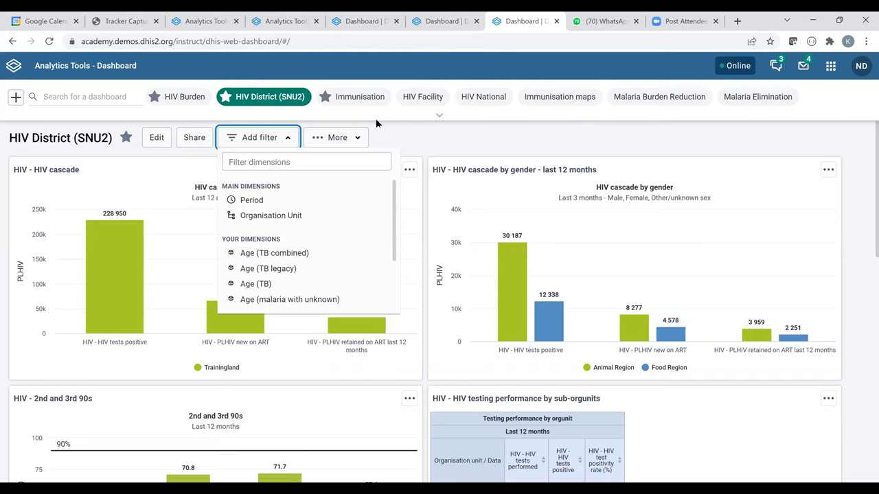
pyautogui.click(279, 146)
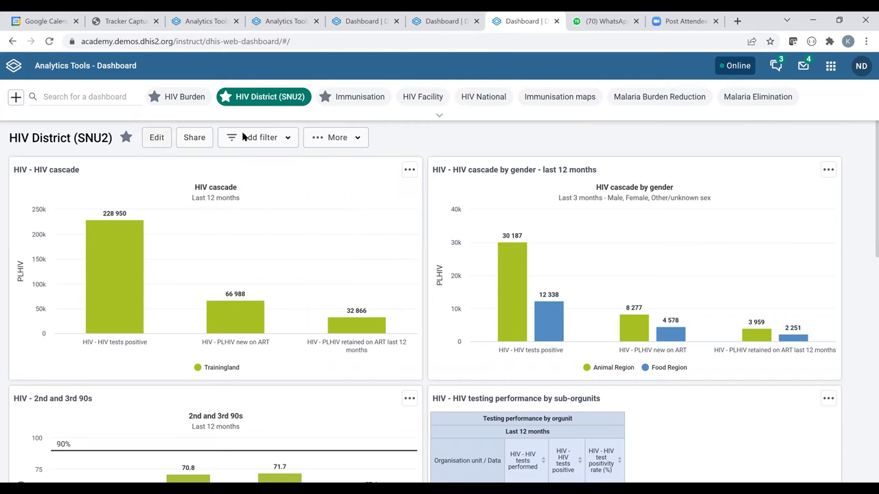
# Open the HIV District (SNU2) dashboard for editing and look over its layout settings and removable items.
pyautogui.click(161, 142)
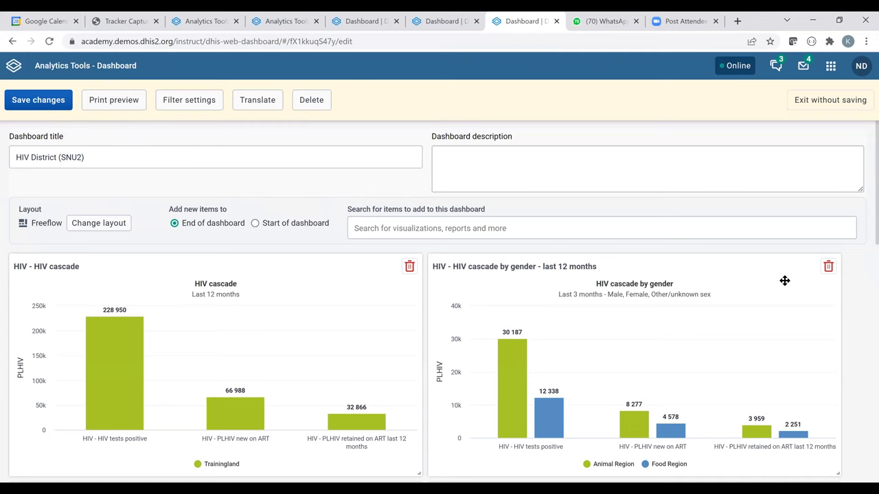
pyautogui.scroll(-10, 783, 284)
pyautogui.scroll(-3, 783, 284)
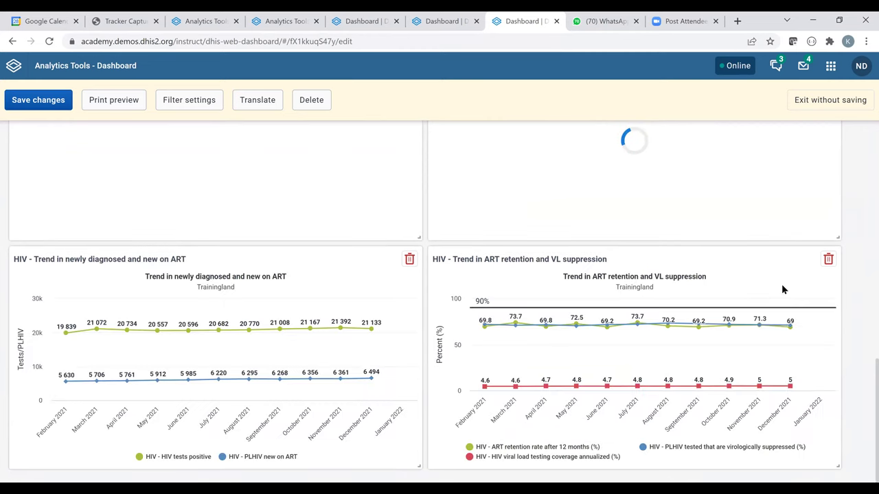
pyautogui.scroll(15, 782, 288)
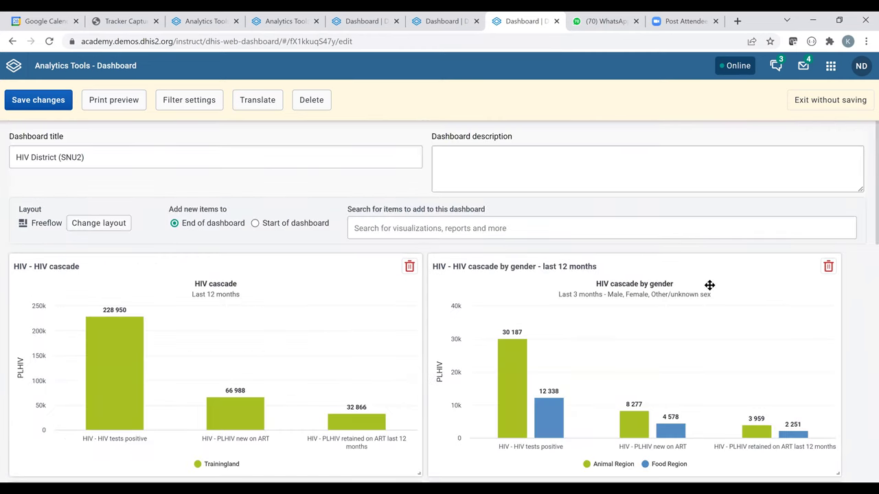
# Show the print preview of the HIV District (SNU2) dashboard and look through its pages.
pyautogui.click(113, 99)
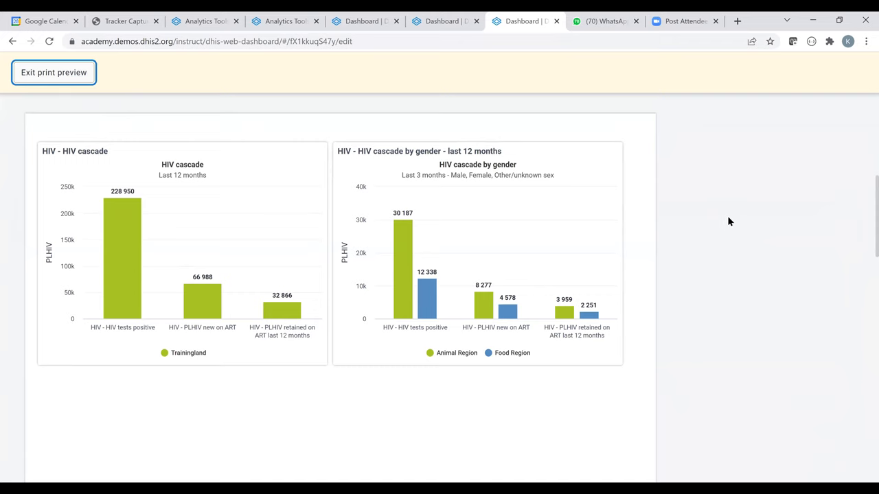
pyautogui.scroll(-10, 734, 233)
pyautogui.scroll(-6, 734, 243)
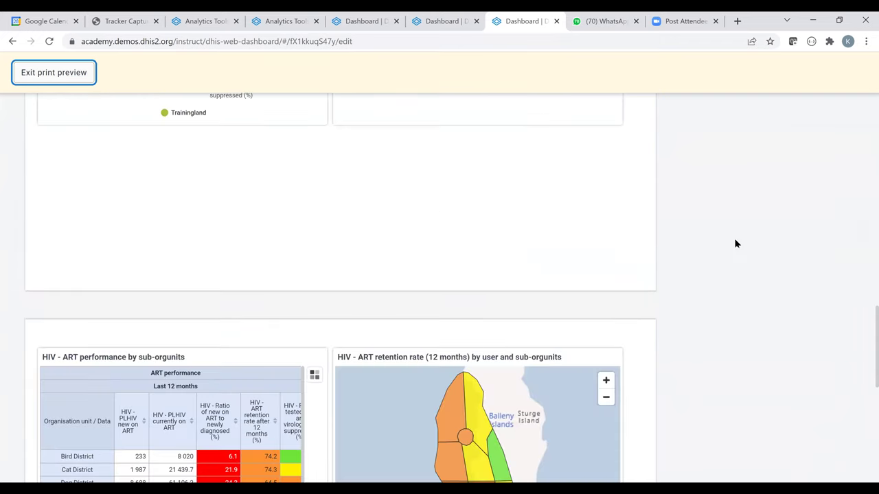
pyautogui.scroll(15, 734, 243)
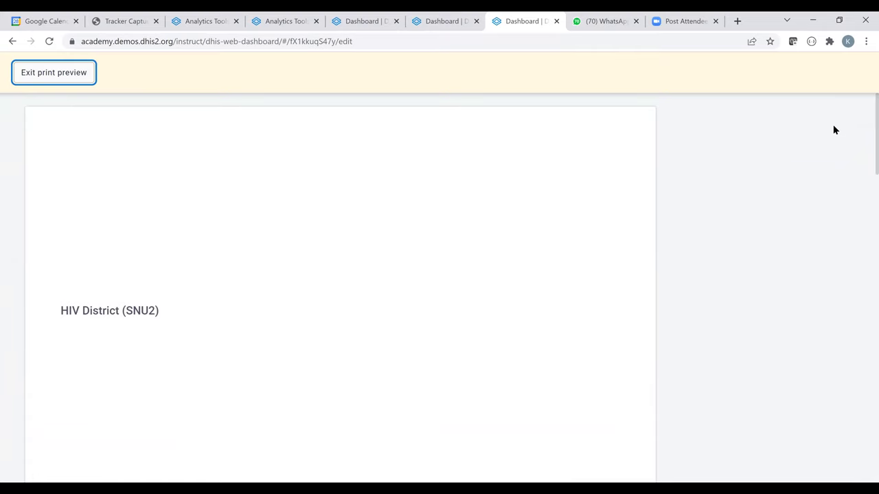
# Look through the print preview pages, exit the preview and dashboard editing without saving, and return to the dashboard view.
pyautogui.scroll(-10, 633, 224)
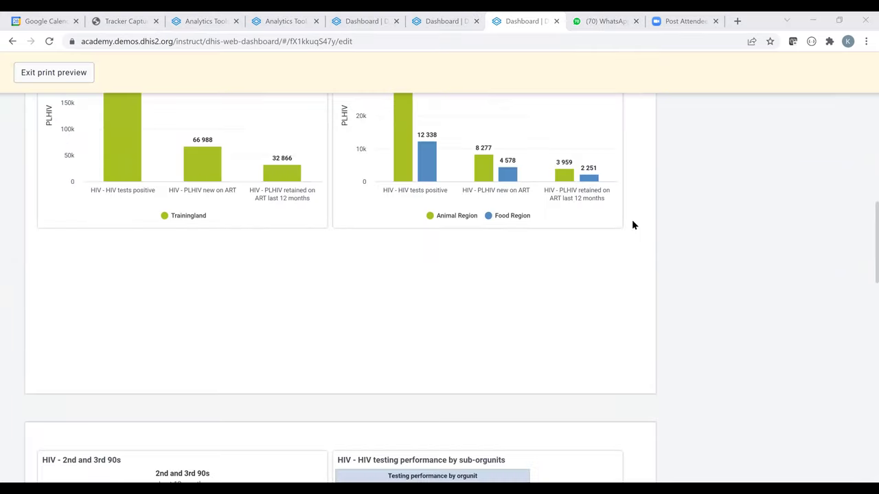
pyautogui.scroll(8, 686, 171)
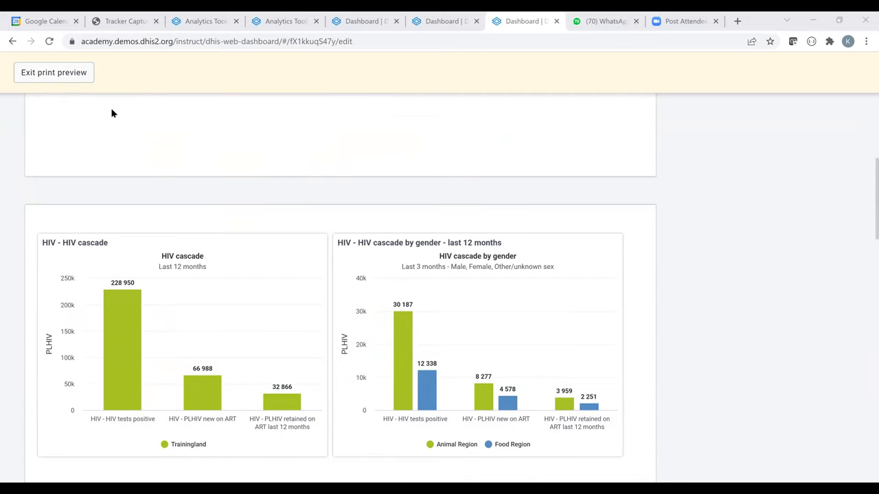
pyautogui.click(43, 73)
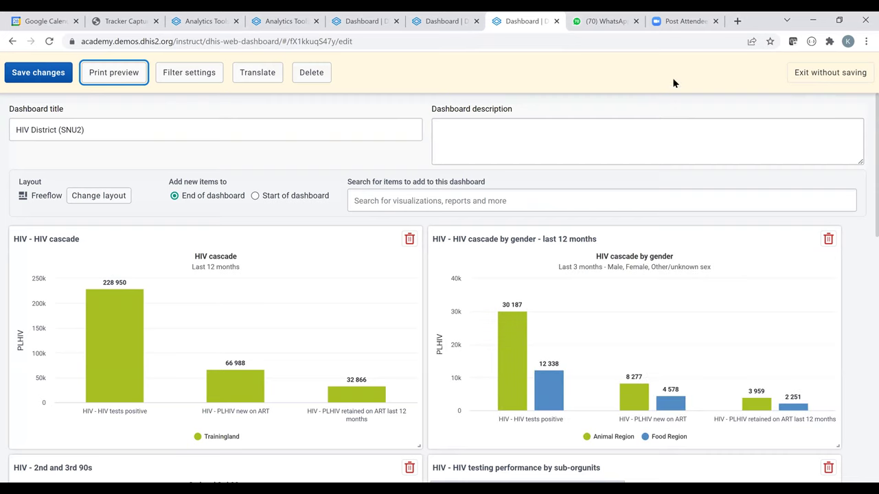
pyautogui.click(13, 43)
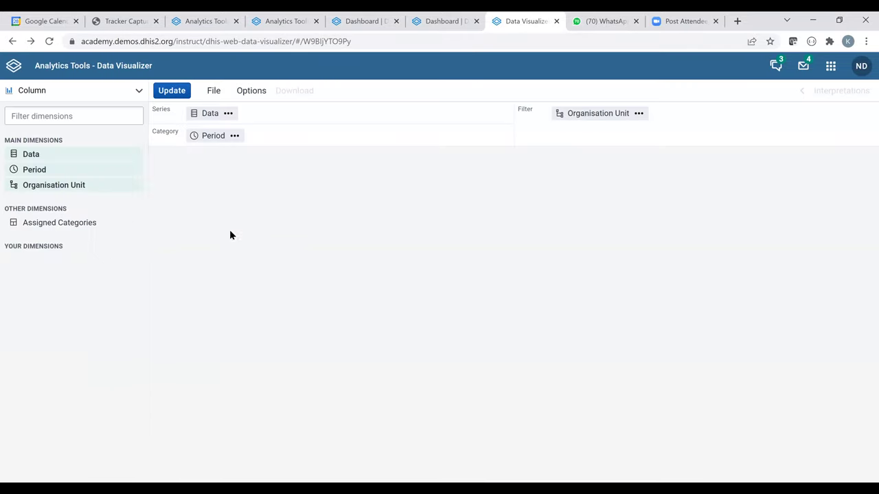
pyautogui.click(10, 71)
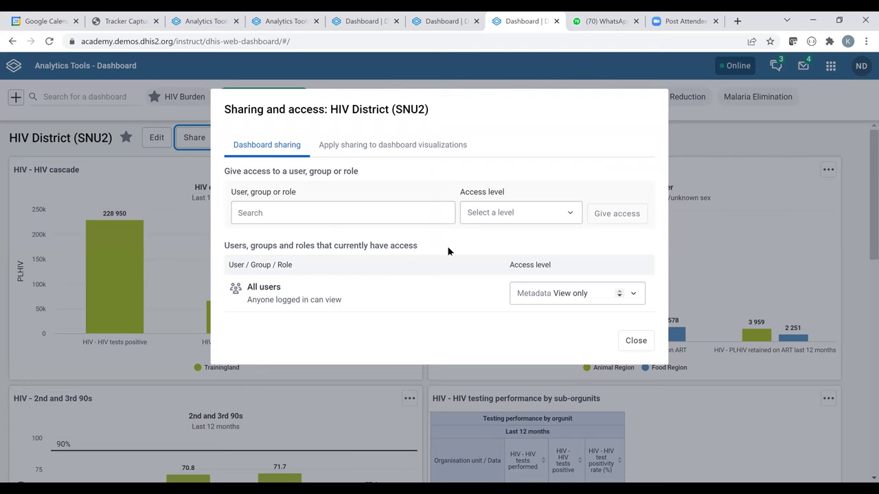
# Review the sharing settings of the HIV District (SNU2) dashboard, including the access levels that can be granted, and close them.
pyautogui.click(291, 212)
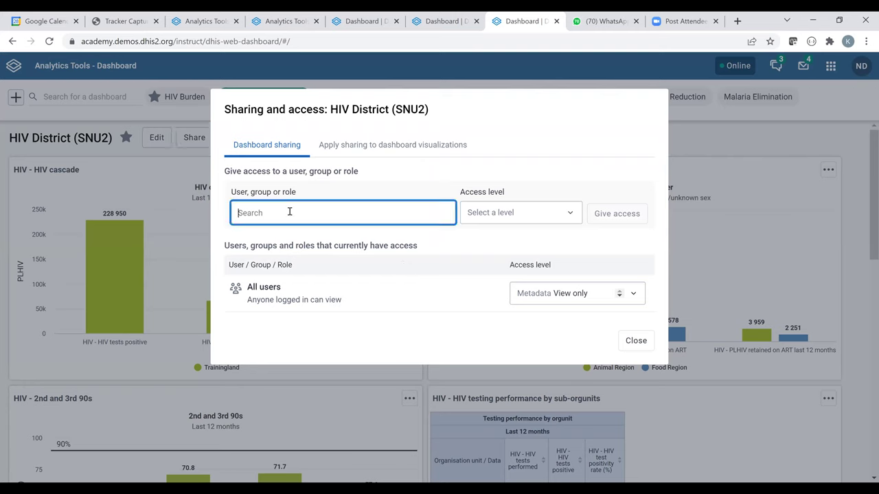
pyautogui.click(517, 211)
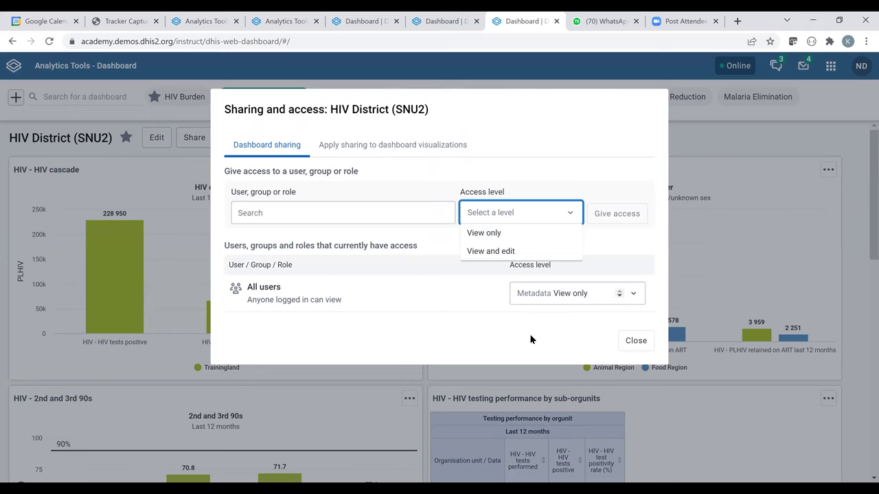
pyautogui.click(639, 351)
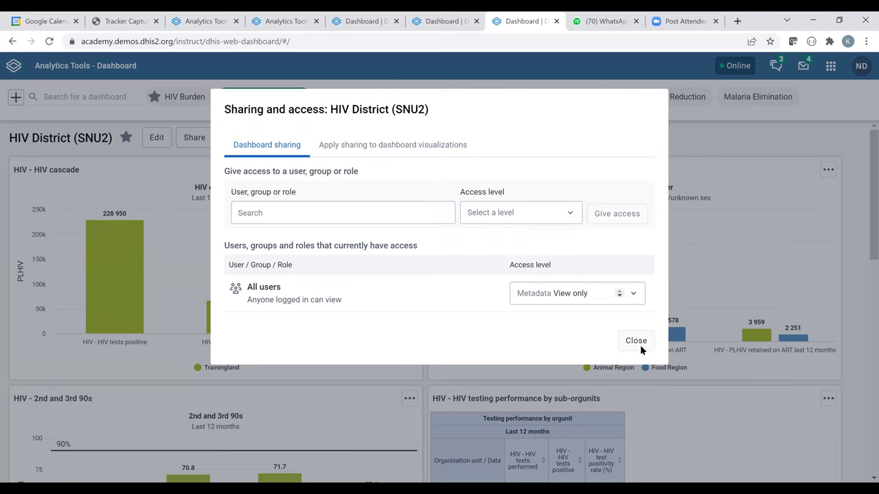
pyautogui.click(209, 144)
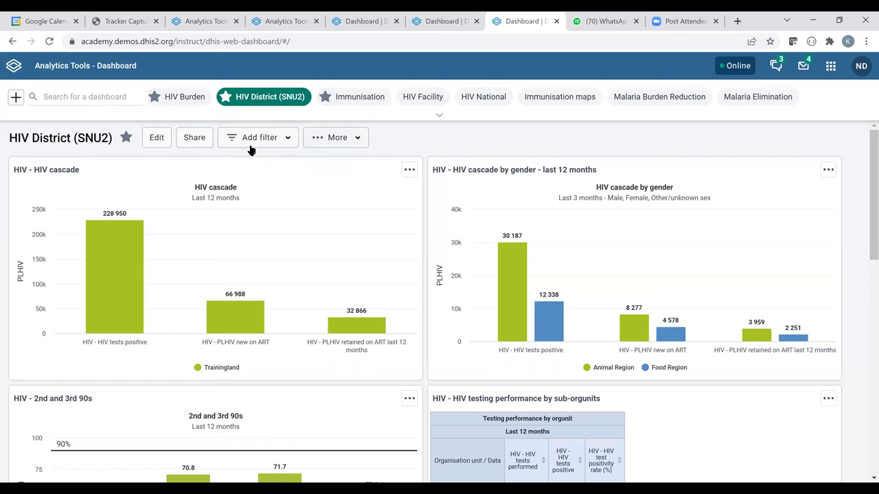
# Open the HIV National dashboard and make it available offline.
pyautogui.click(358, 140)
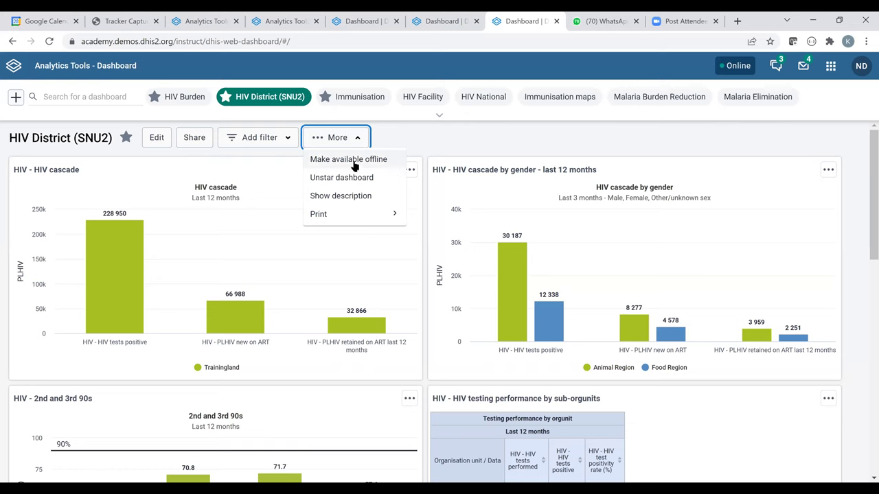
pyautogui.click(458, 143)
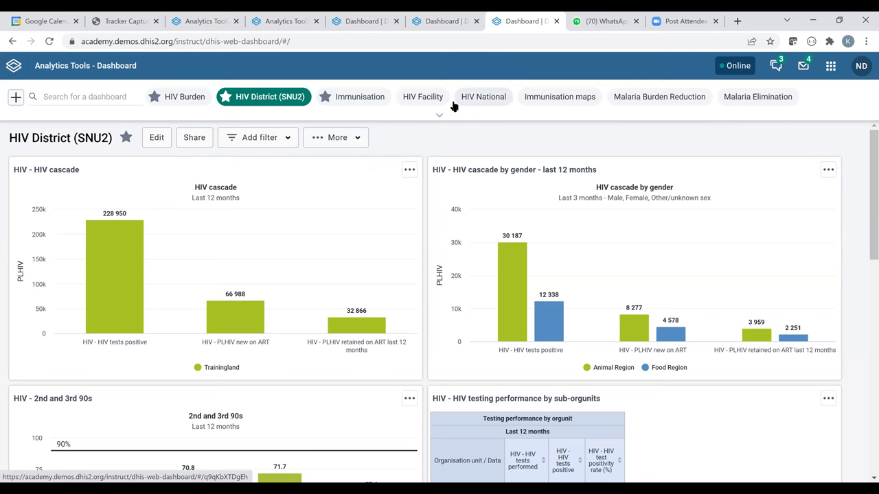
pyautogui.click(484, 100)
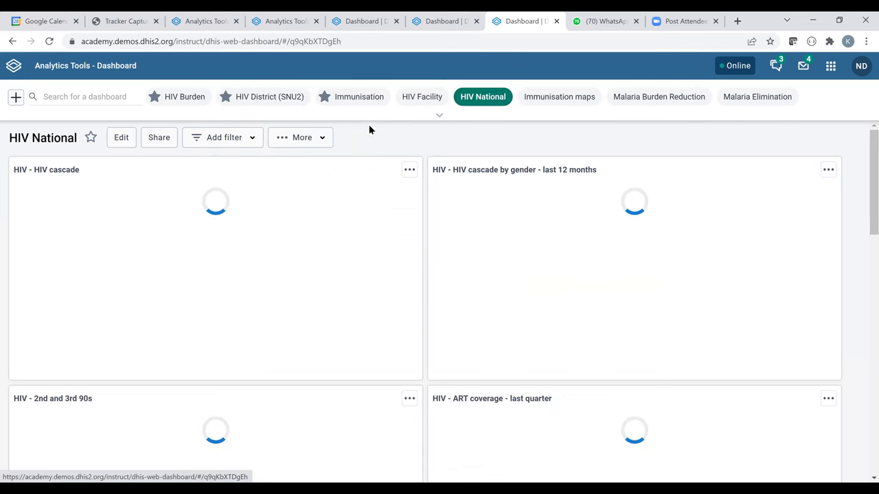
pyautogui.click(323, 140)
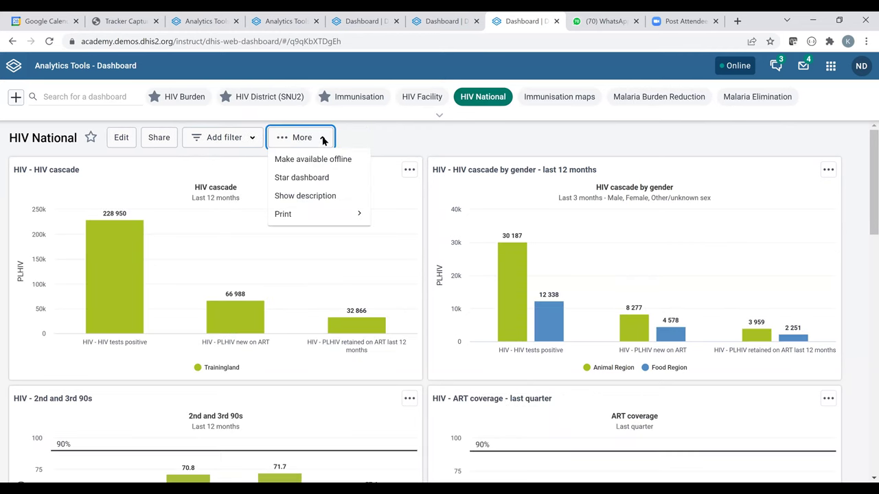
pyautogui.click(309, 159)
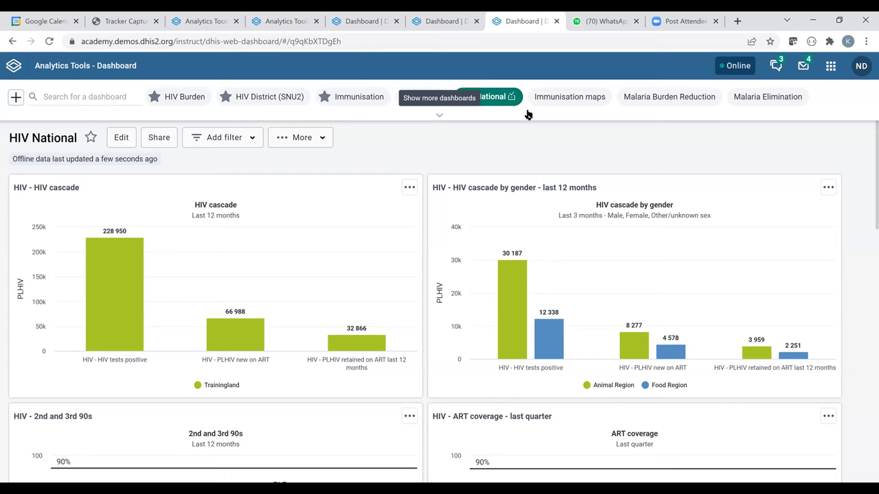
# Return to the HIV District (SNU2) dashboard and review its additional options, such as offline availability, starring, description and printing.
pyautogui.click(240, 103)
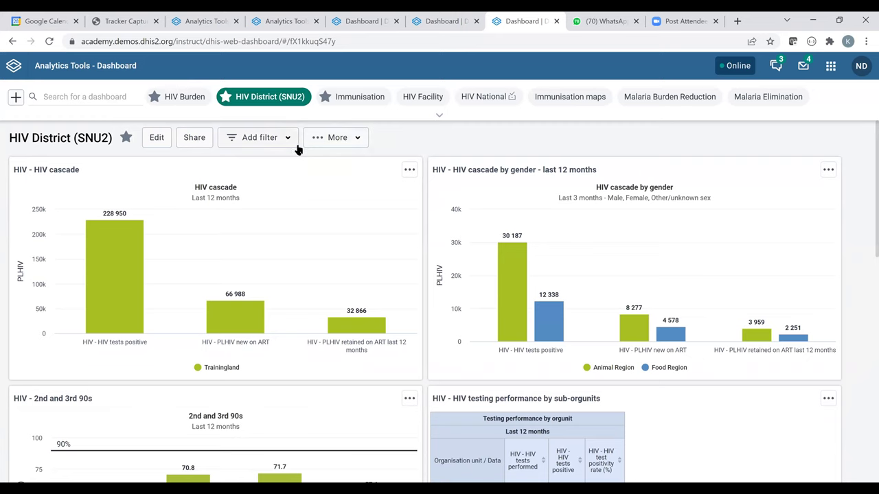
pyautogui.click(357, 141)
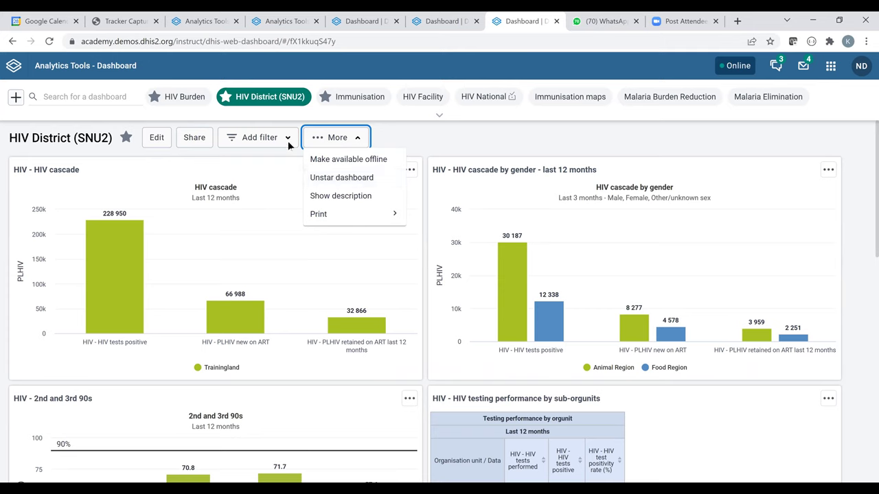
pyautogui.click(450, 137)
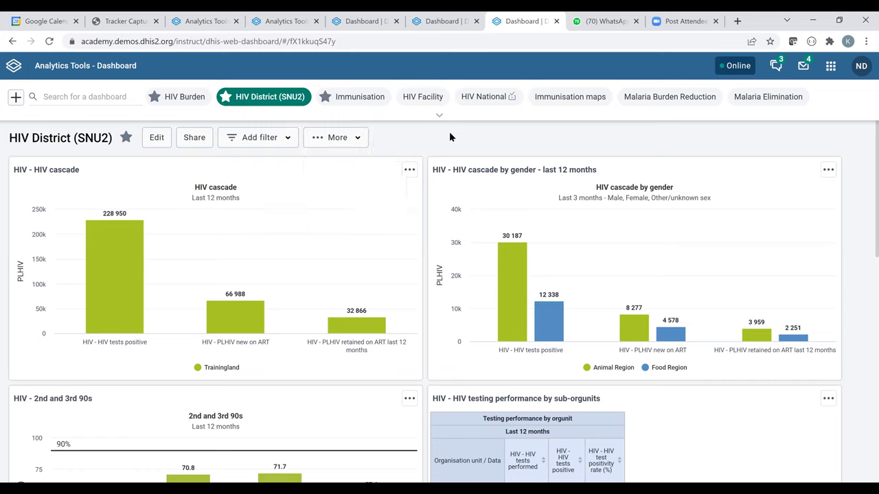